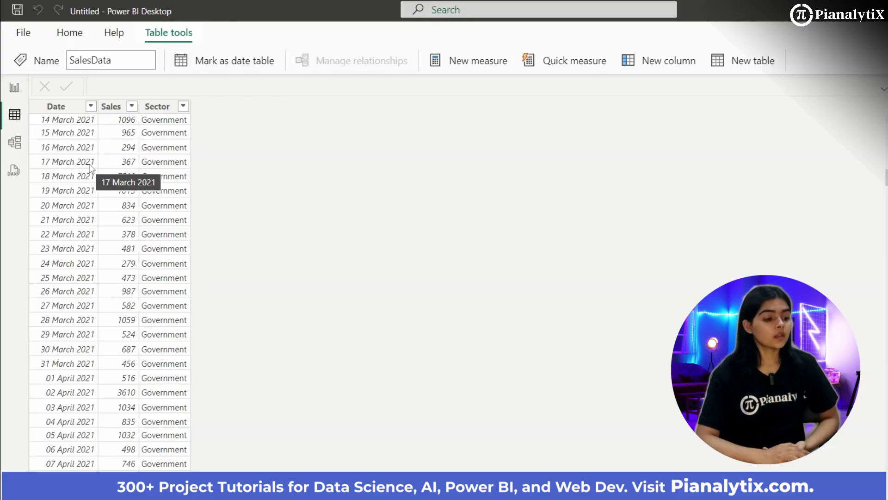
Step: In the report view, create a measure Total Sales = SUM(SalesData[Sales])
scroll(90, 169, "up", 20)
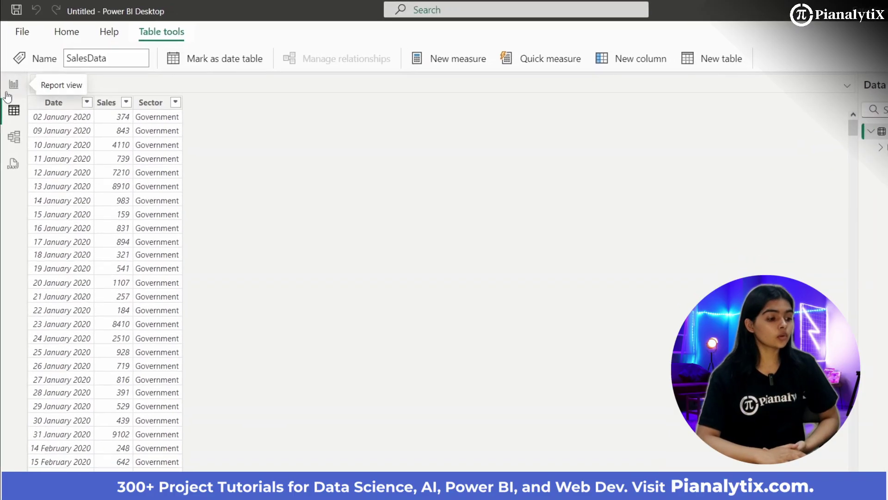
left_click(15, 87)
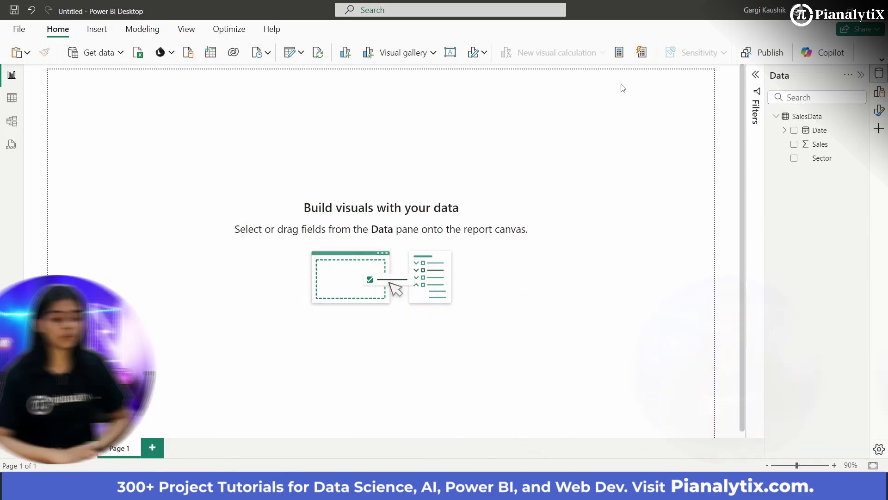
left_click(619, 51)
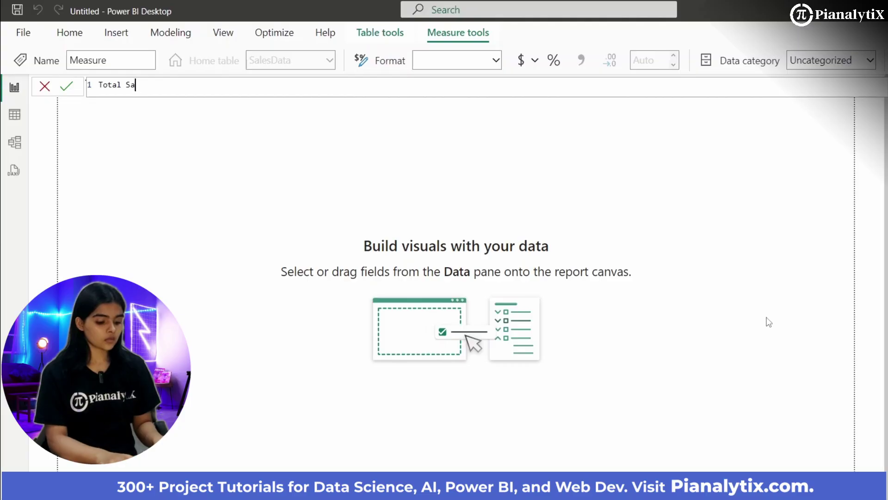
type("Total Sales = SU")
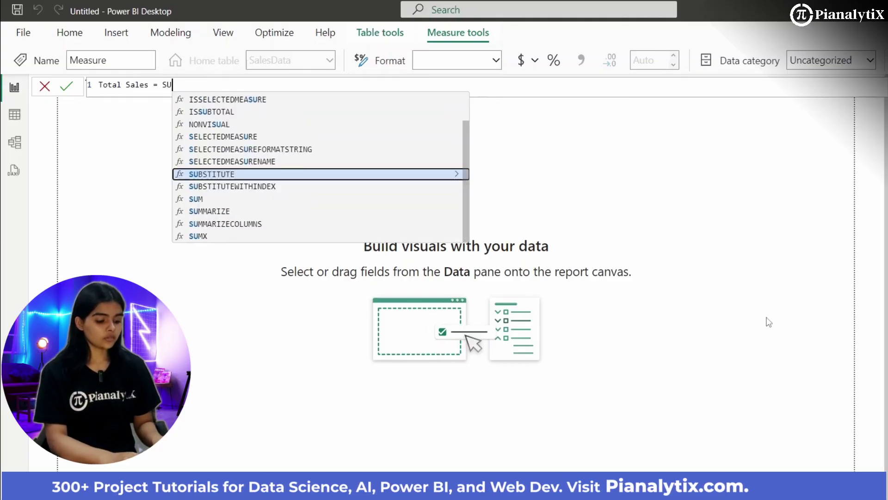
type("M(Sales")
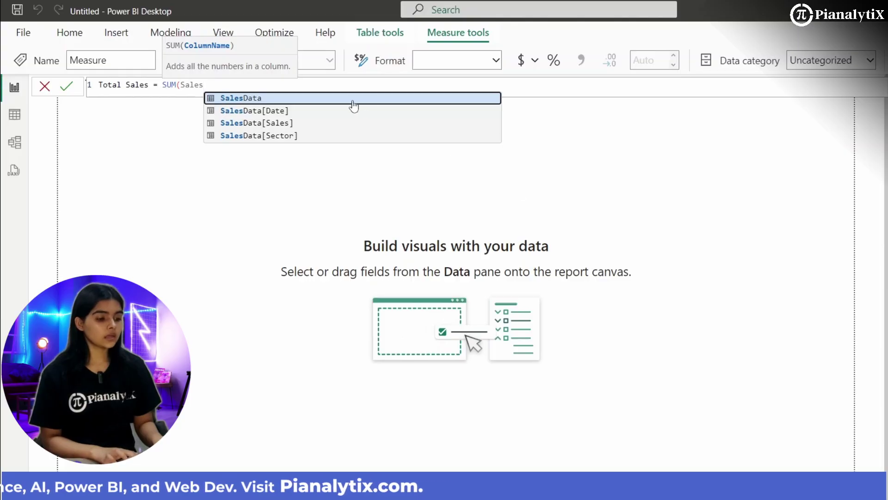
left_click(345, 123)
type(")")
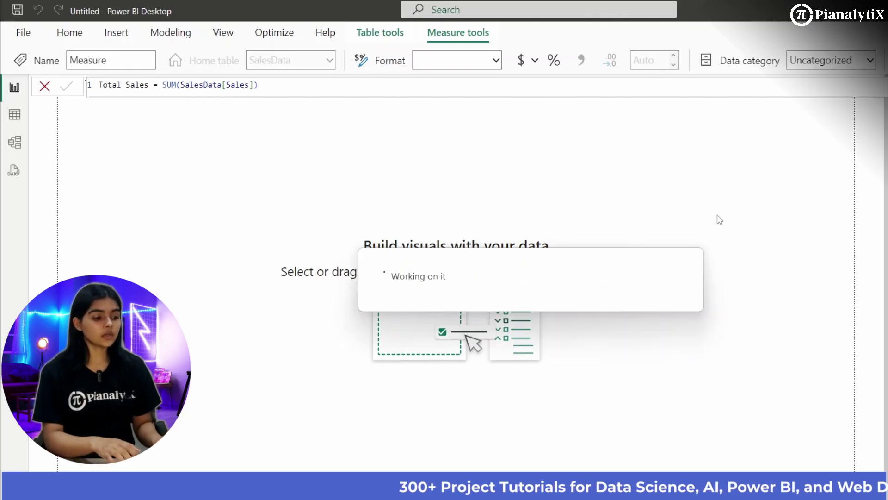
Step: Start a new measure named Current MTD
type("Current ")
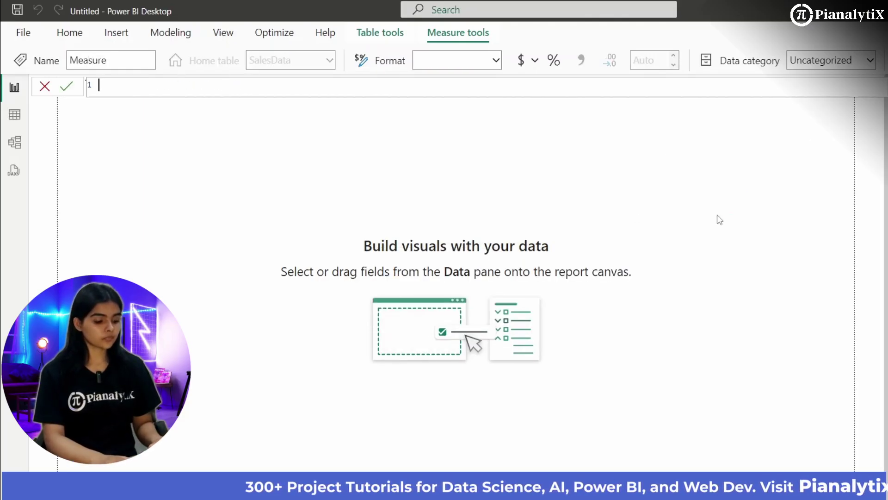
type("YTD")
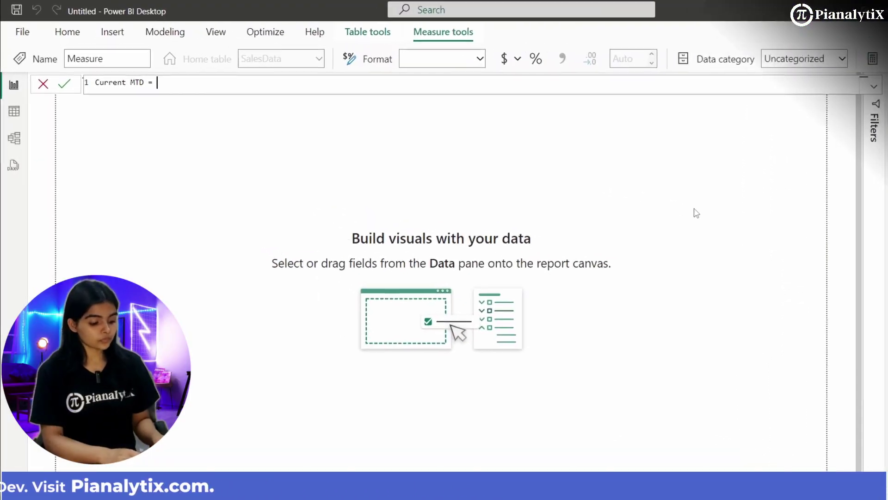
type("DATES")
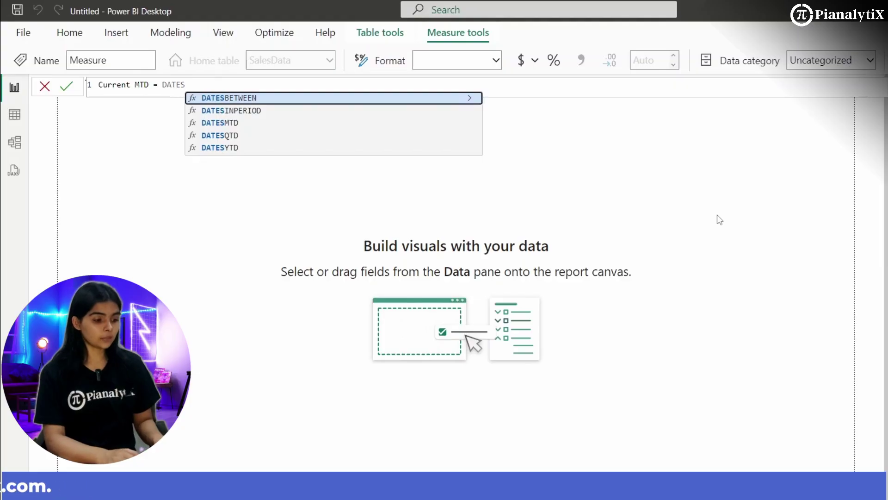
left_click(271, 123)
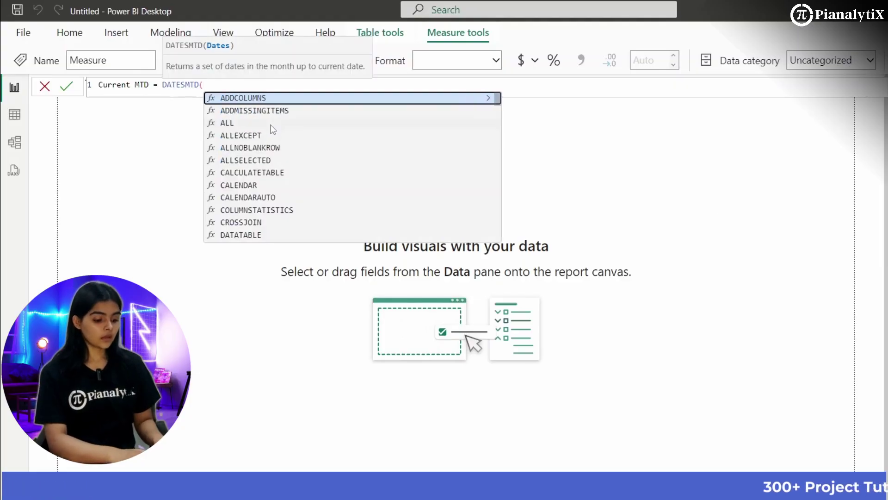
type("Toat")
key("BackSpace")
key("BackSpace")
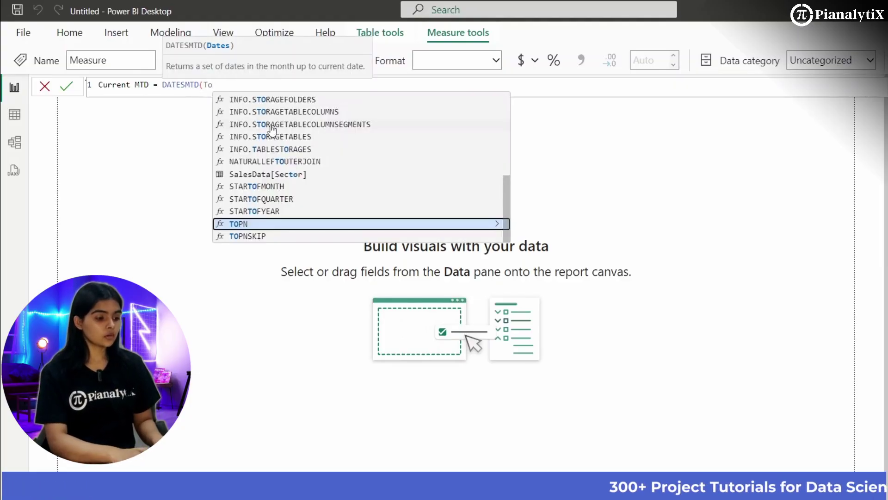
type("ta")
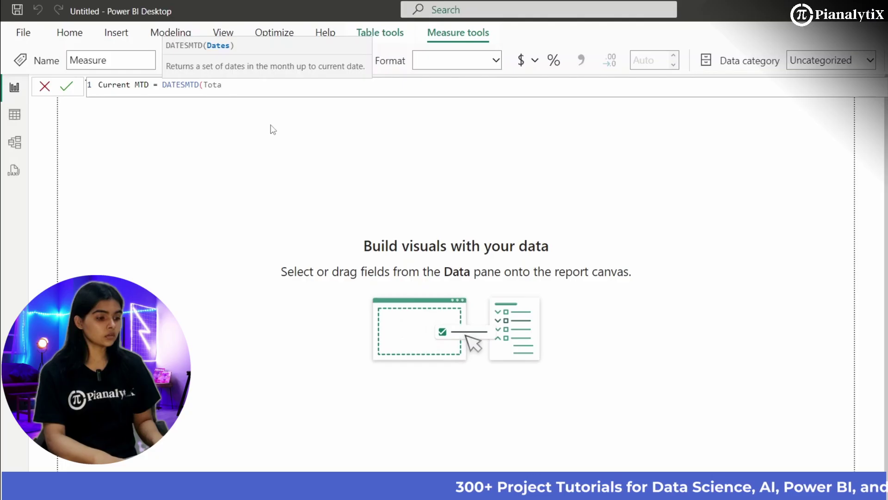
key("BackSpace")
key("BackSpace")
key("BackSpace")
key("BackSpace")
key("BackSpace")
key("BackSpace")
key("BackSpace")
key("BackSpace")
key("BackSpace")
key("BackSpace")
key("BackSpace")
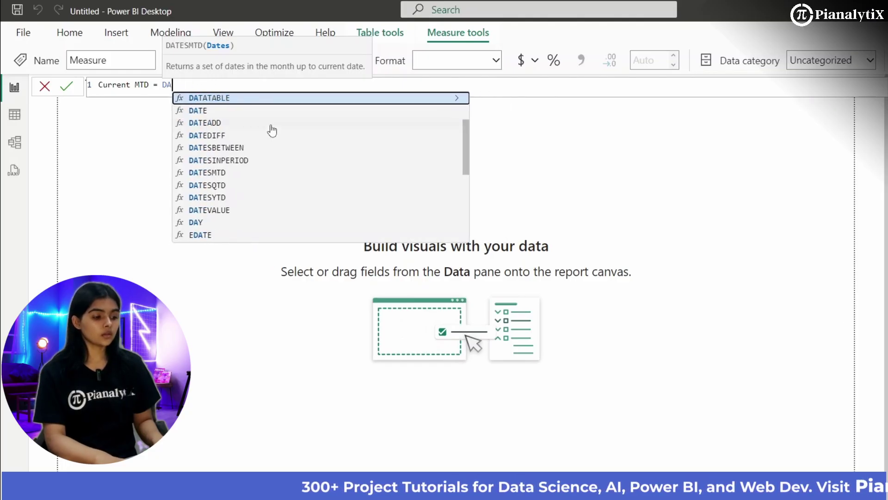
key("BackSpace")
key("BackSpace")
Step: Define the Current MTD measure as TOTALMTD([Total Sales],DATESMTD(SalesData[Date]))
type("TOTAL")
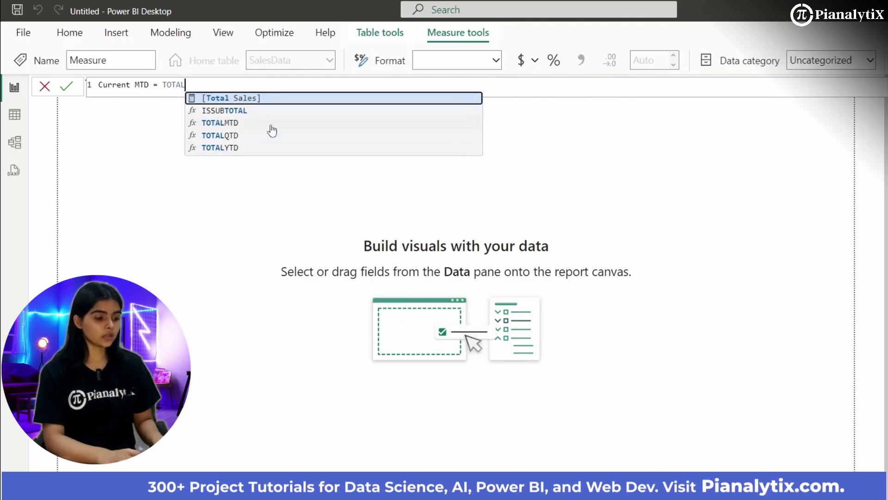
left_click(248, 123)
type("Tota")
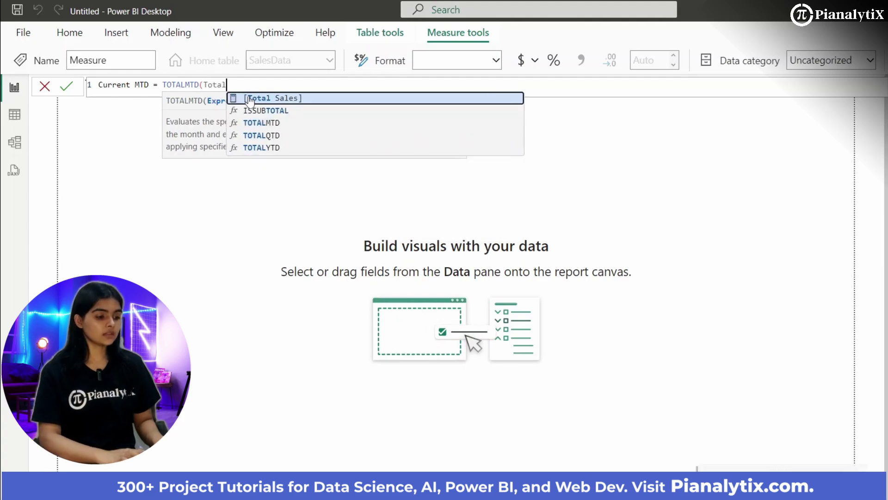
type("l")
left_click(250, 99)
type(",Dates")
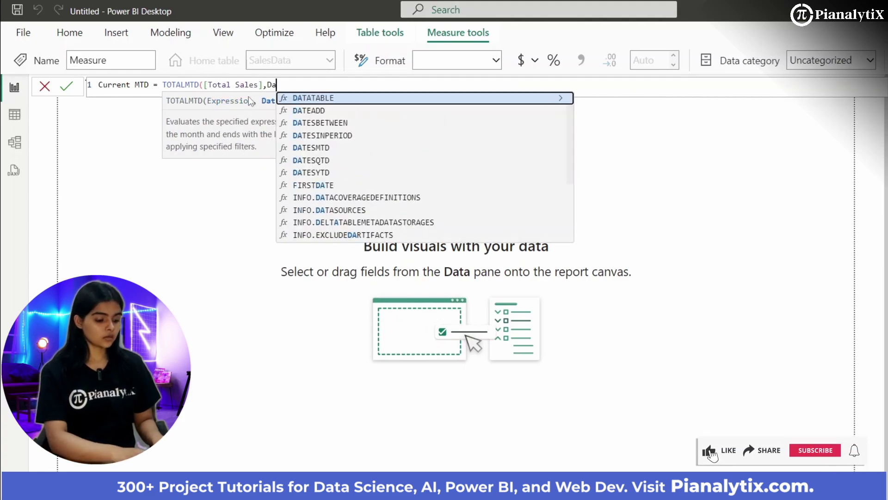
left_click(309, 124)
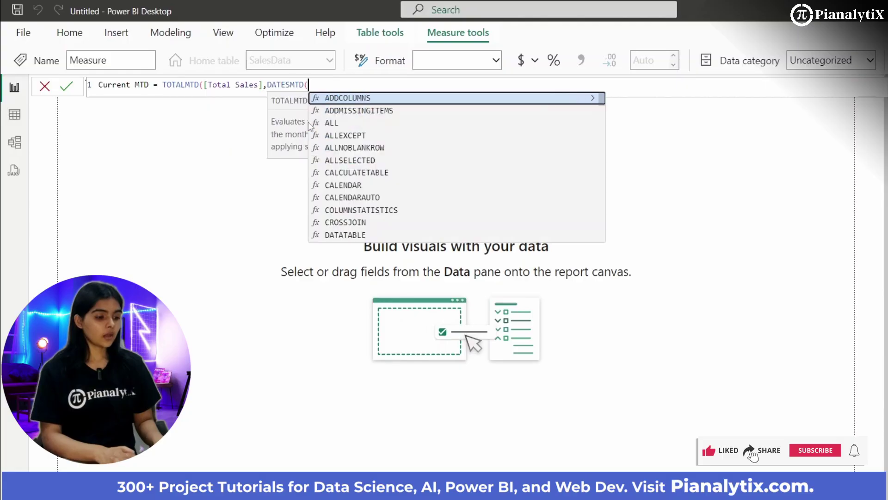
type("Date")
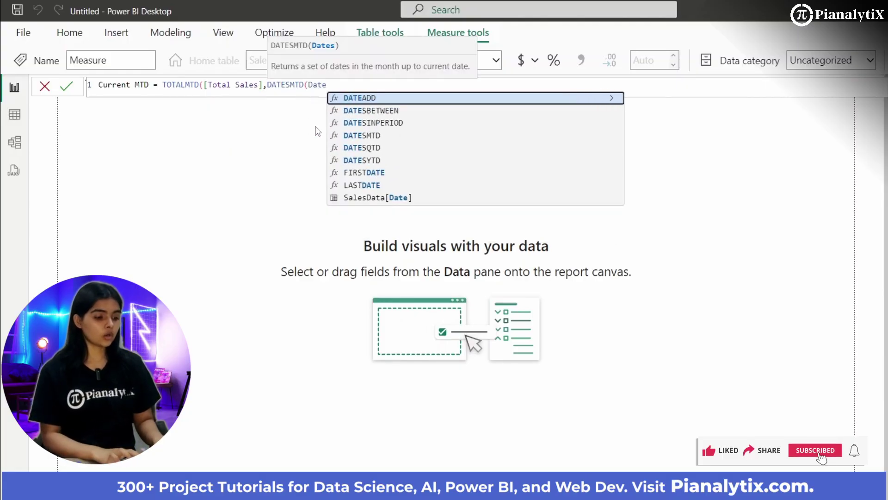
left_click(368, 198)
type("))")
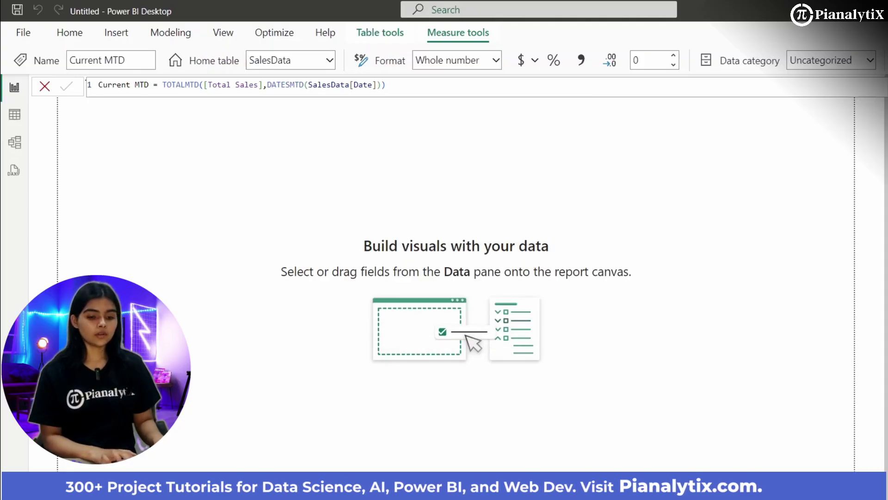
Step: Place the Current MTD measure on the report canvas as a card and shrink the card to fit its value
left_click_drag(874, 241, 333, 235)
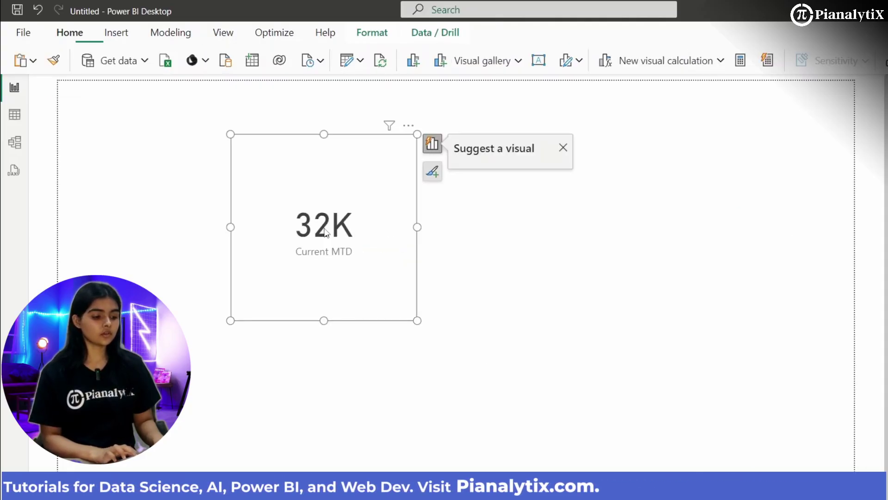
left_click_drag(417, 319, 299, 230)
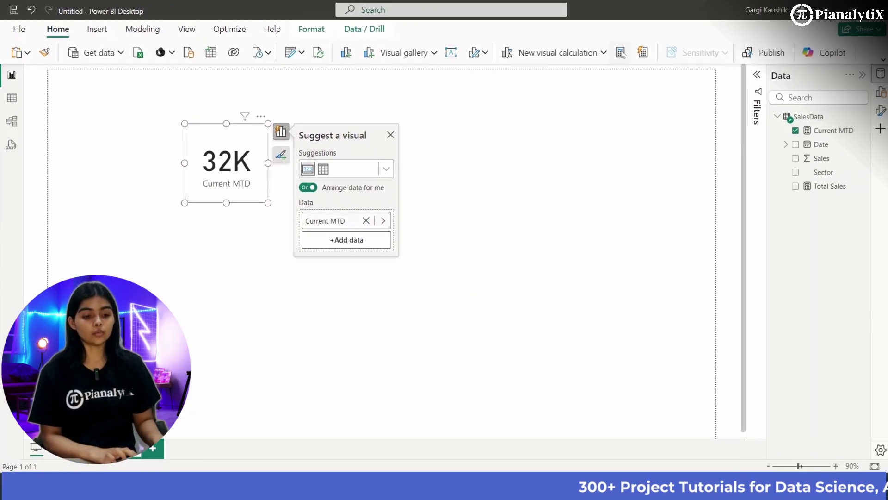
Step: Start a new measure Current QTD using TOTALQTD with [Total Sales] as the expression and DATESQTD for the dates argument
left_click(619, 53)
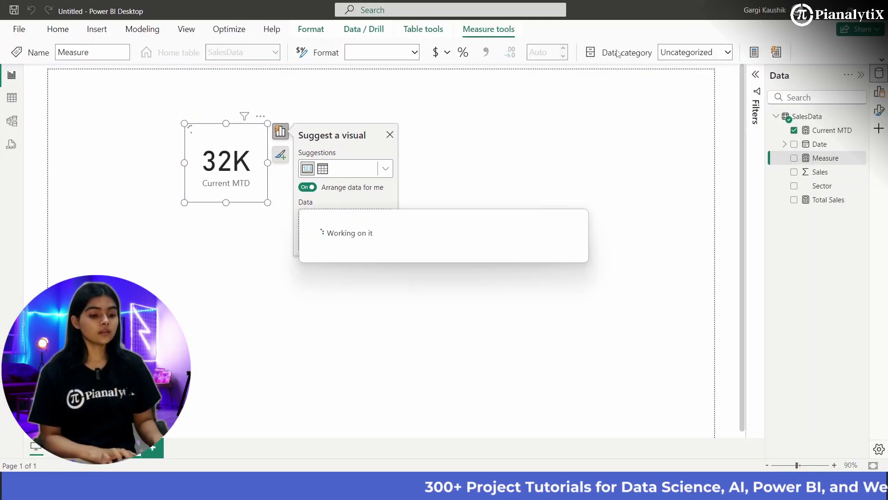
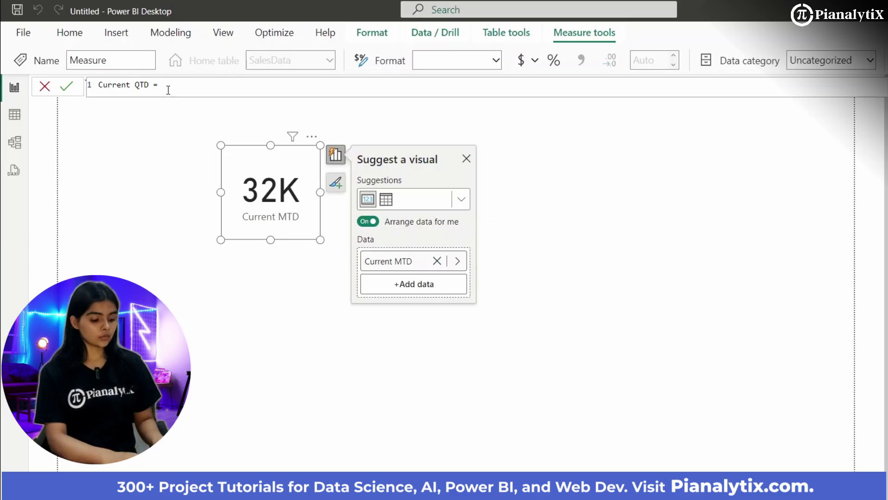
type("TOTALQTD")
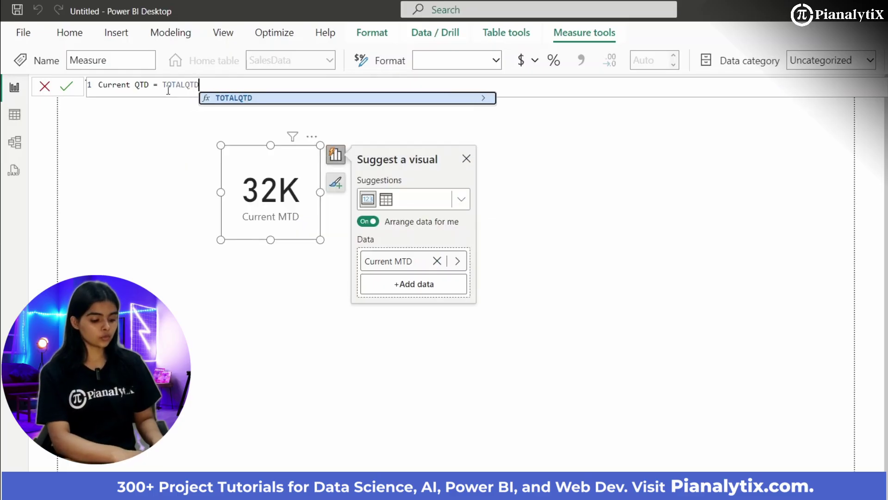
type("(")
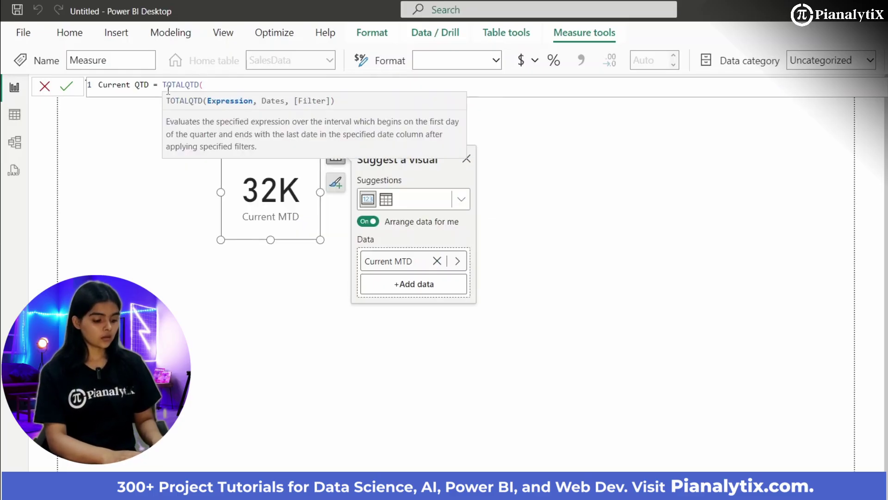
type("Total")
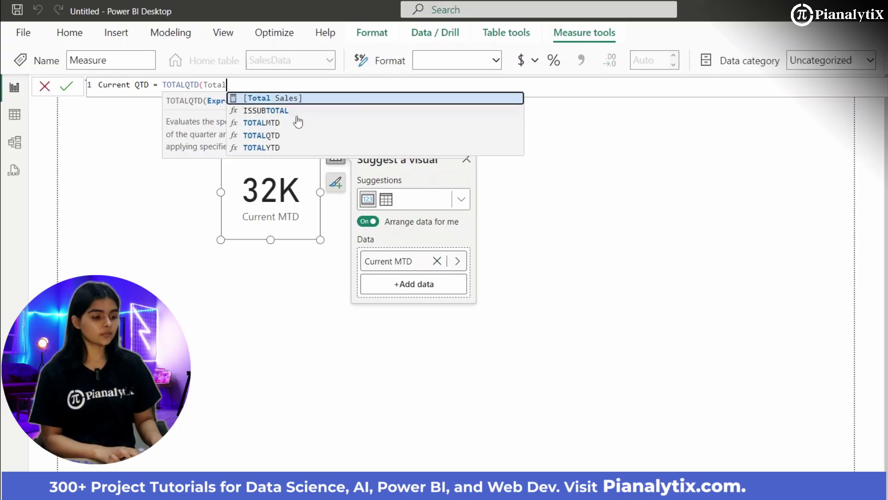
left_click(291, 101)
type(",")
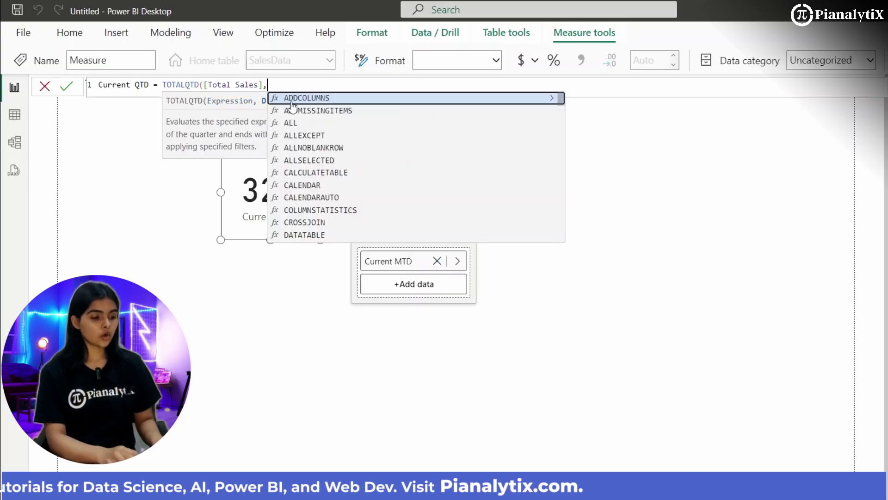
type("DATES")
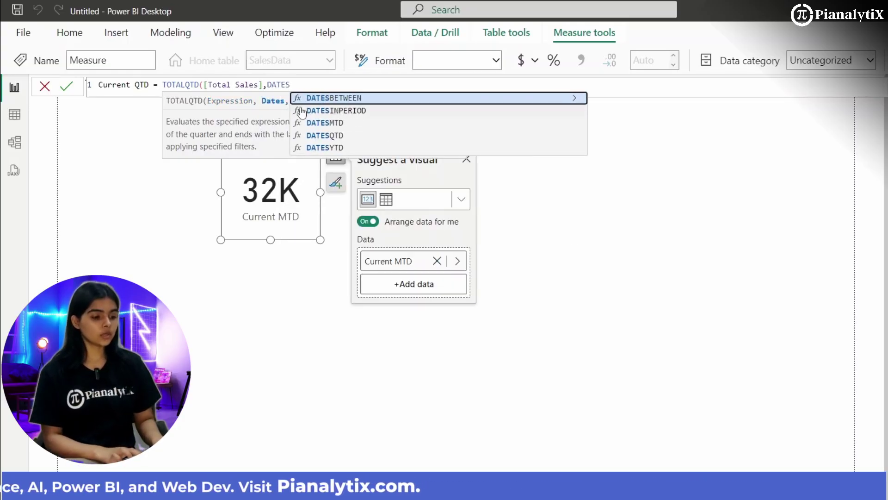
left_click(324, 135)
type("Date")
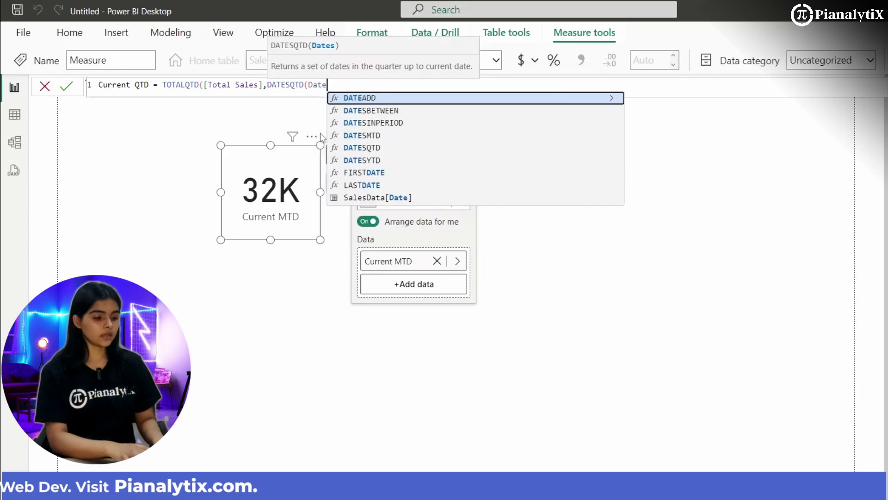
left_click(377, 187)
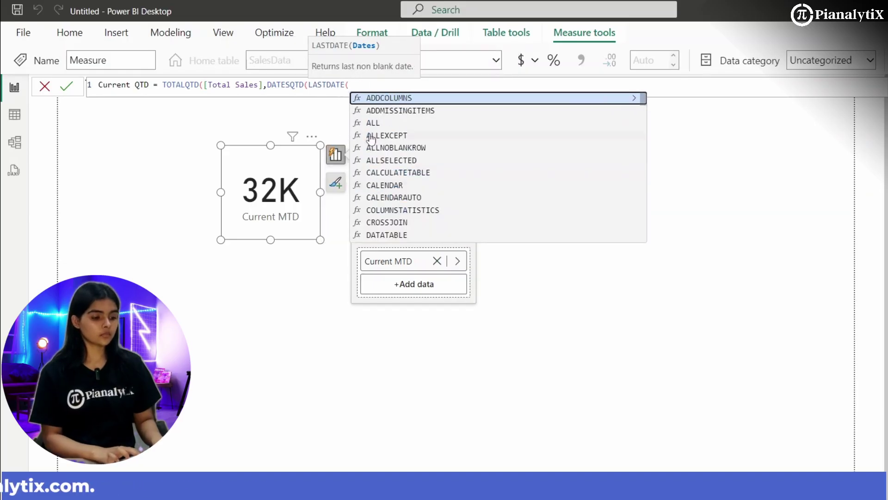
key("BackSpace")
key("BackSpace")
key("BackSpace")
key("BackSpace")
key("BackSpace")
key("BackSpace")
key("BackSpace")
key("BackSpace")
key("BackSpace")
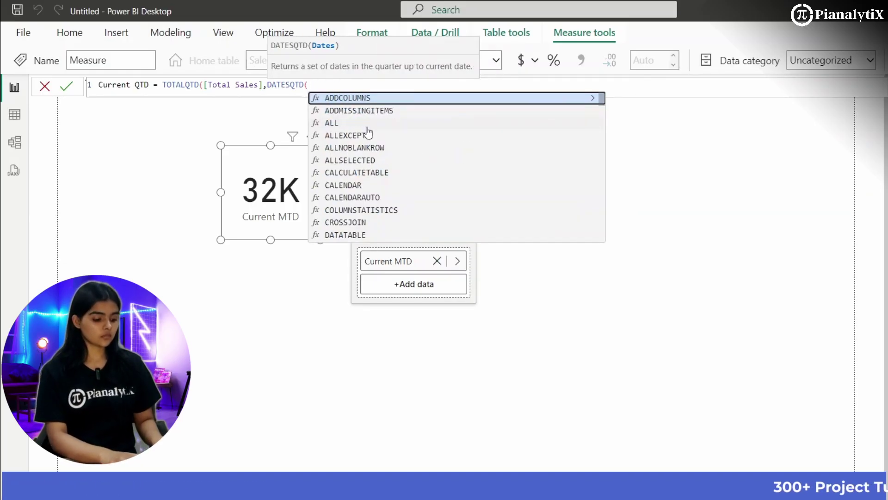
Step: Complete the Current QTD formula with SalesData[Date] inside DATESQTD and commit the measure
type("Date")
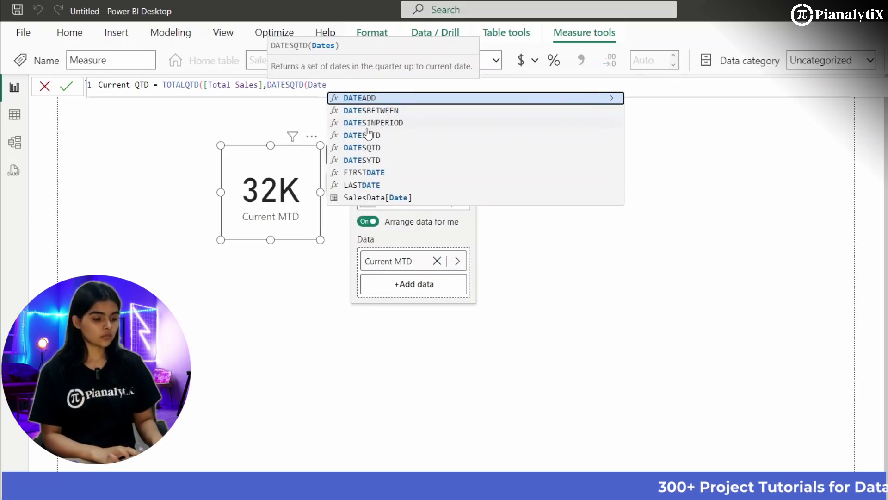
left_click(367, 198)
type("))")
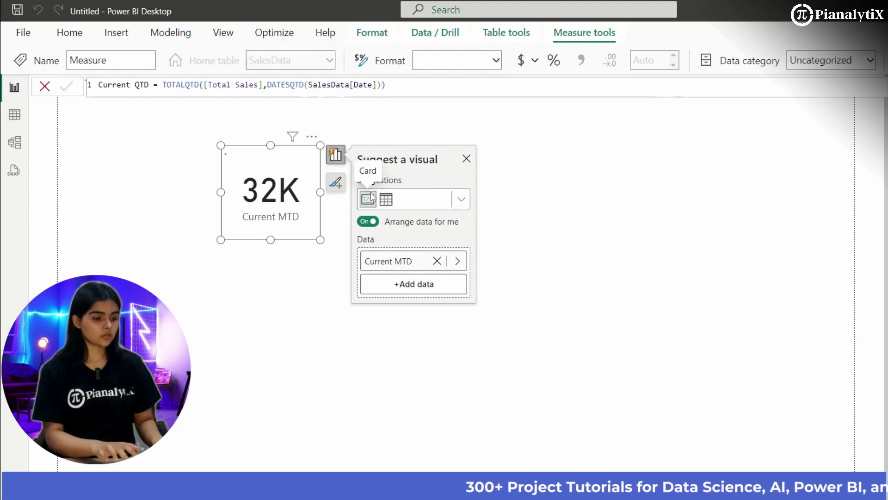
key("Return")
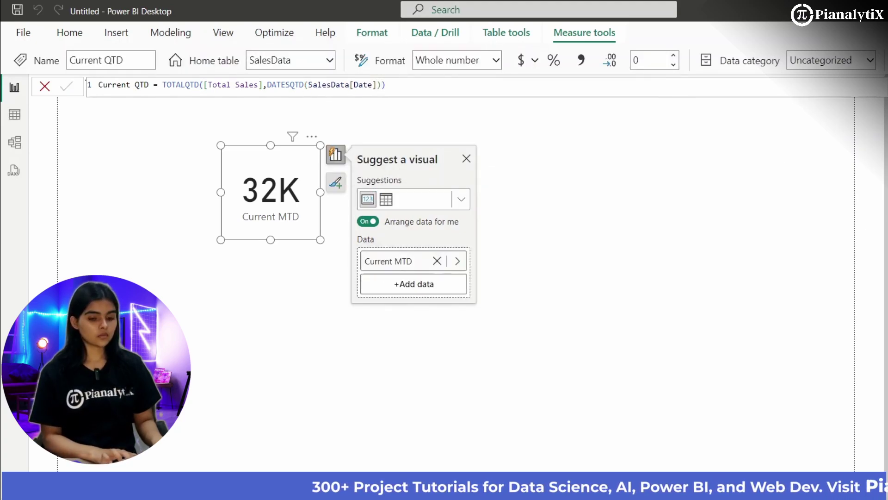
Step: Place the Current QTD measure on the canvas as a card beside the Current MTD card, with both cards level
left_click_drag(883, 194, 426, 223)
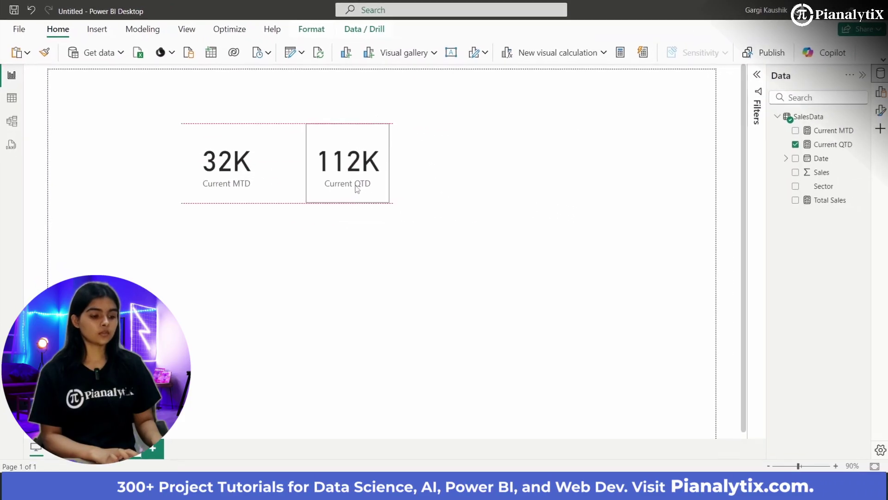
left_click_drag(357, 190, 357, 190)
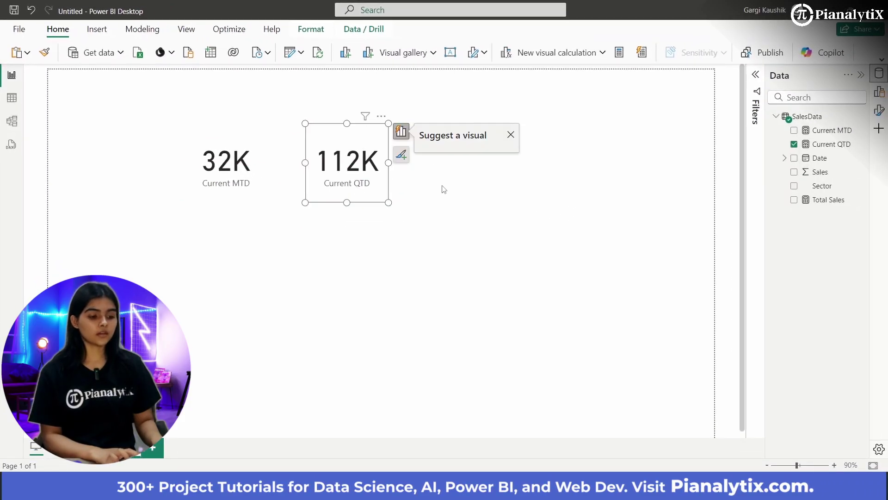
left_click(557, 195)
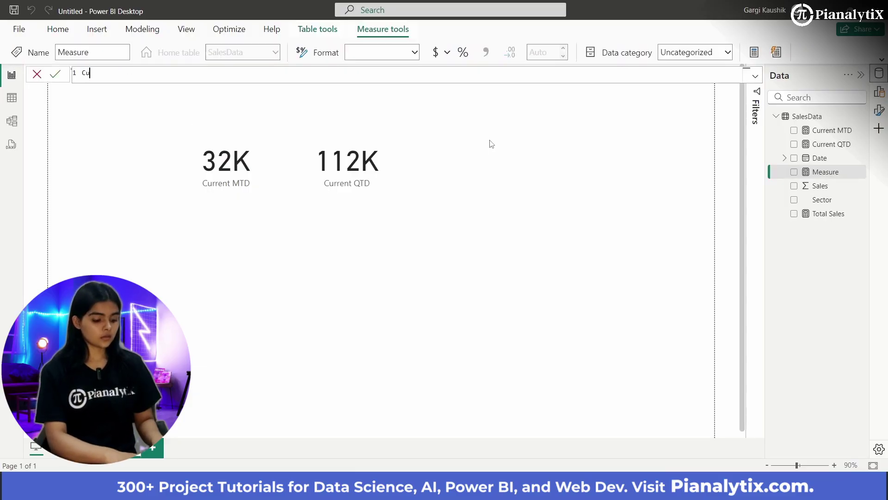
Step: Create the Current YTD measure as TOTALYTD([Total Sales],DATESYTD(SalesData[Date]))
type("rrent YTD =")
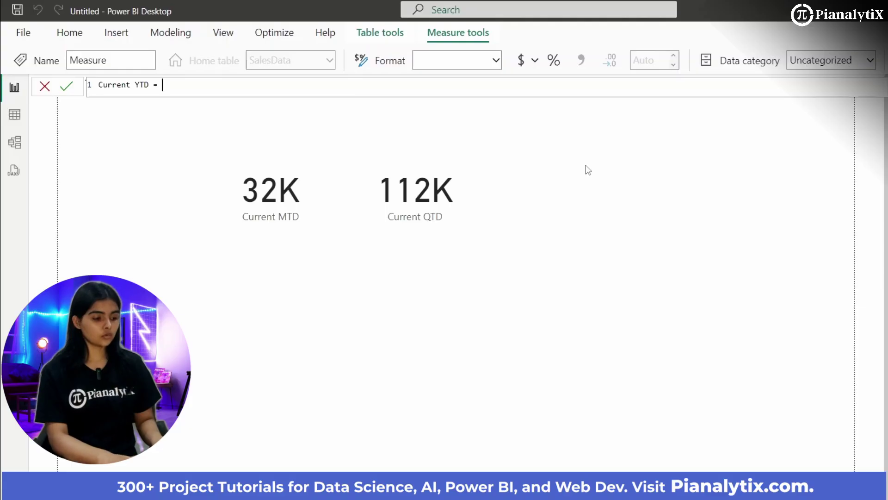
type(" TOTA")
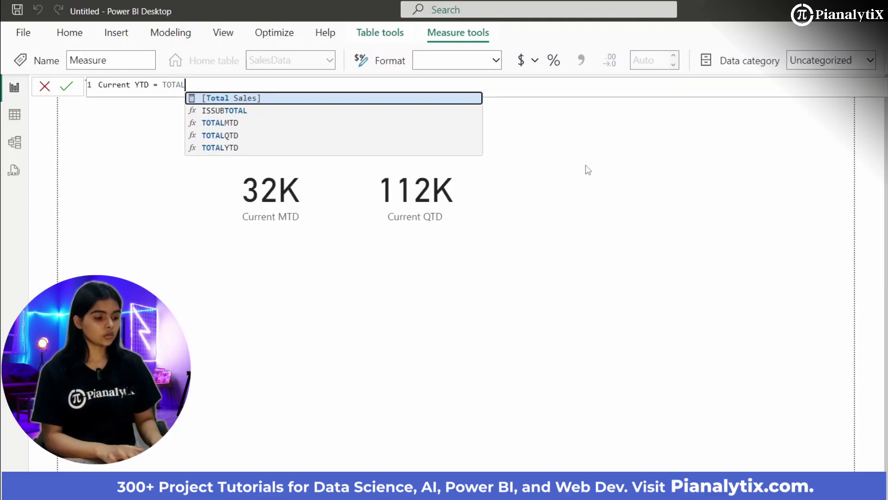
type("L")
left_click(382, 153)
type("Total")
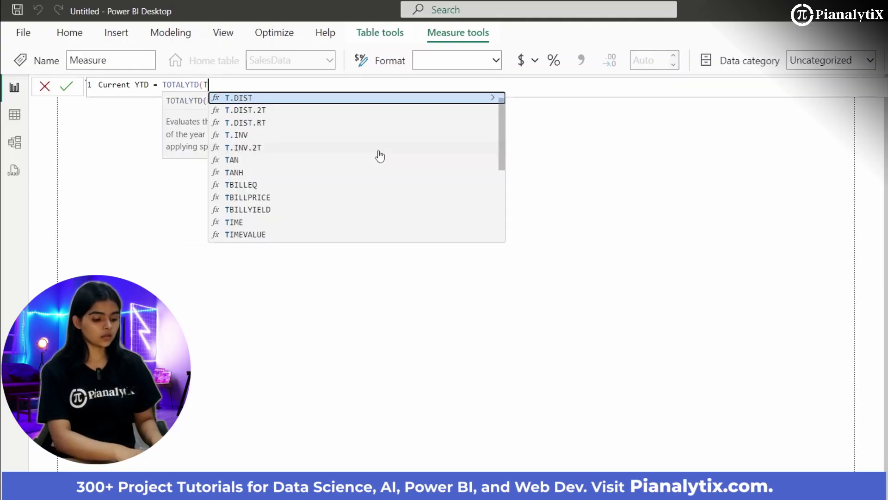
left_click(334, 99)
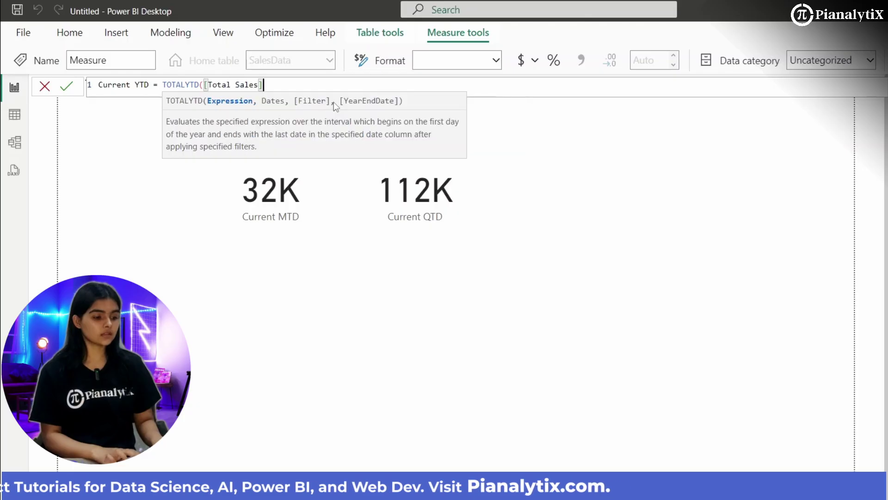
type(",DATES")
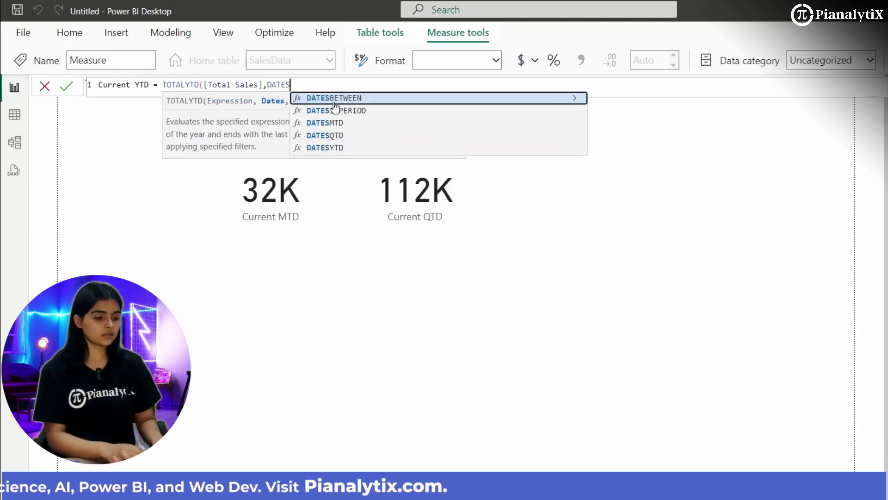
left_click(332, 148)
type("Date")
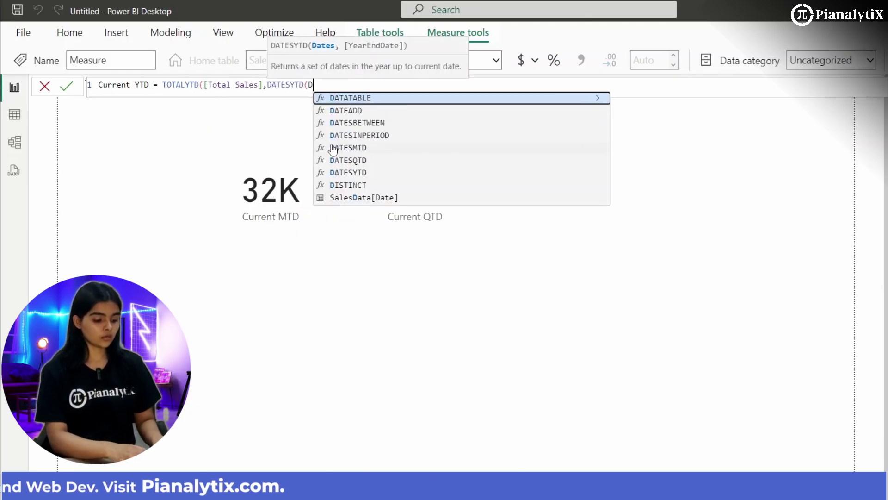
left_click(354, 197)
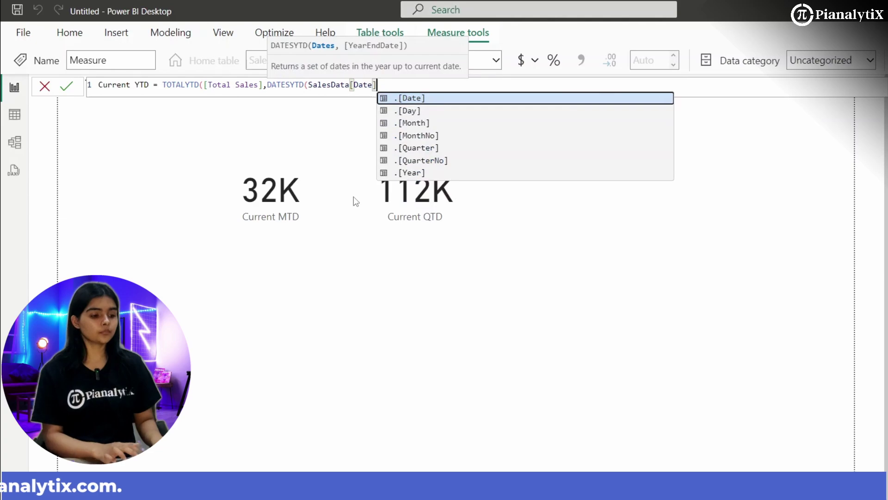
type("))")
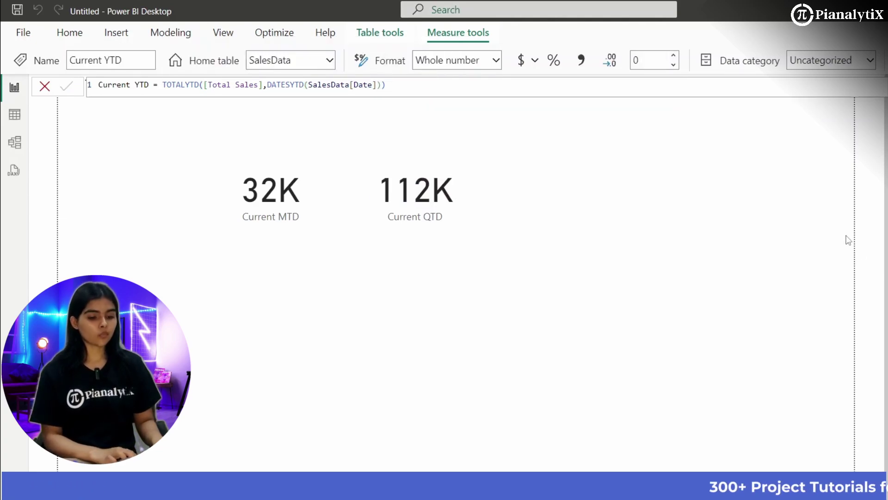
Step: Place the Current YTD measure on the canvas as a card to the right of the Current QTD card, level with it
left_click_drag(886, 212, 509, 213)
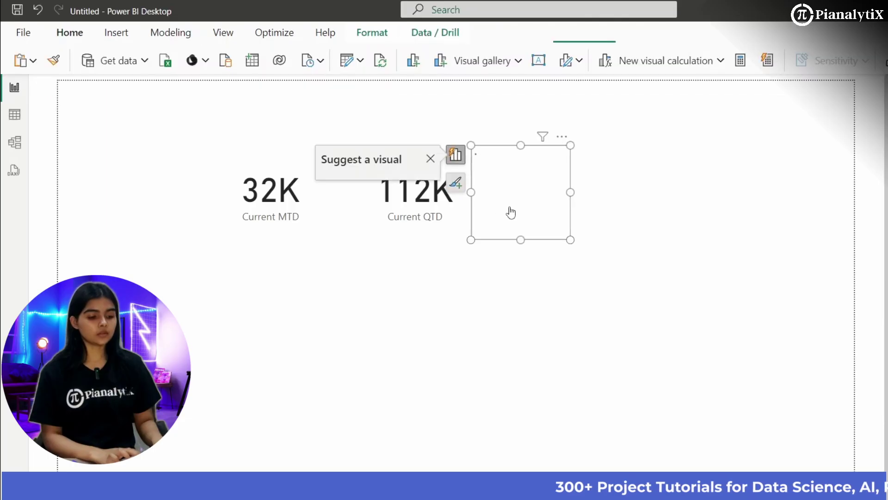
left_click(429, 155)
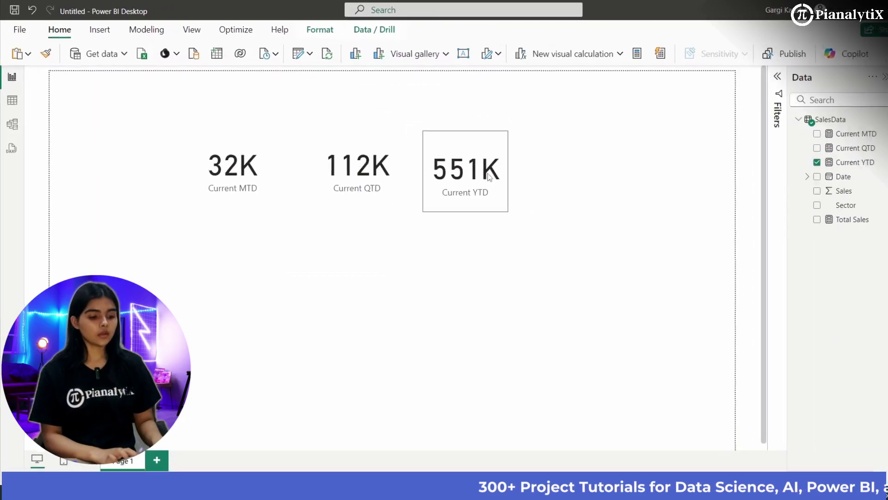
left_click(470, 180)
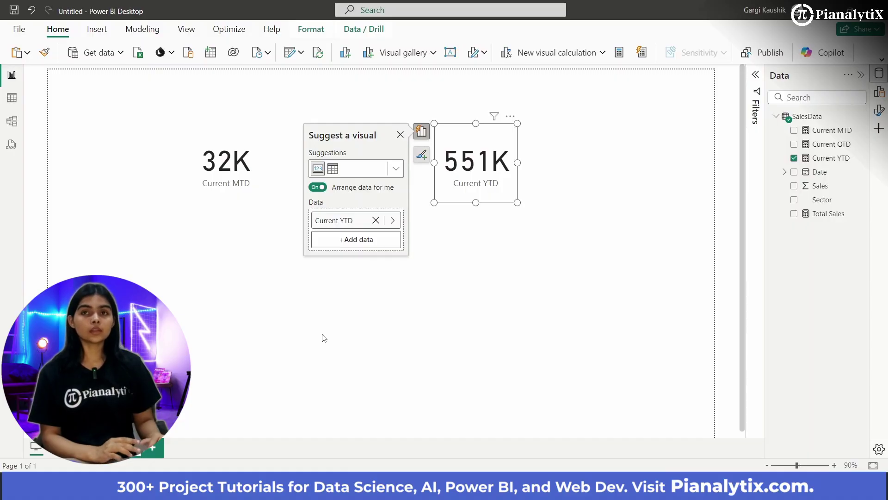
left_click(272, 416)
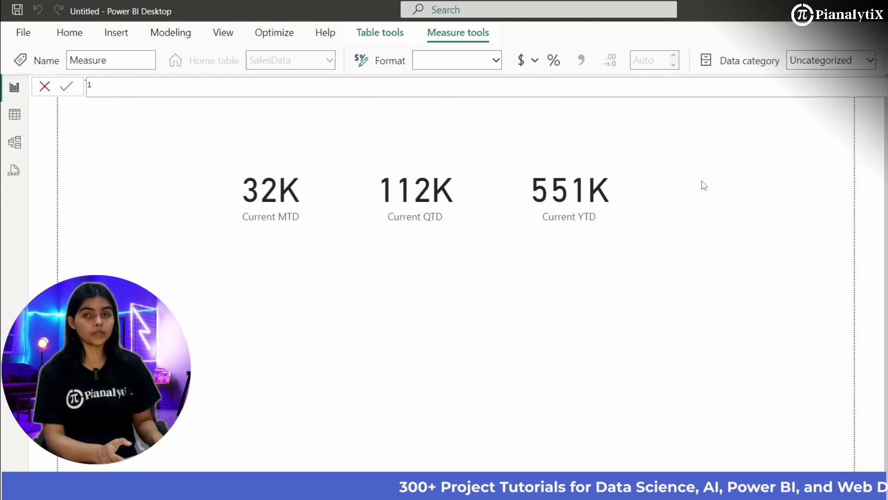
Step: Start a new measure Previous MTD using CALCULATE with [Total Sales] as the expression
type("Prev")
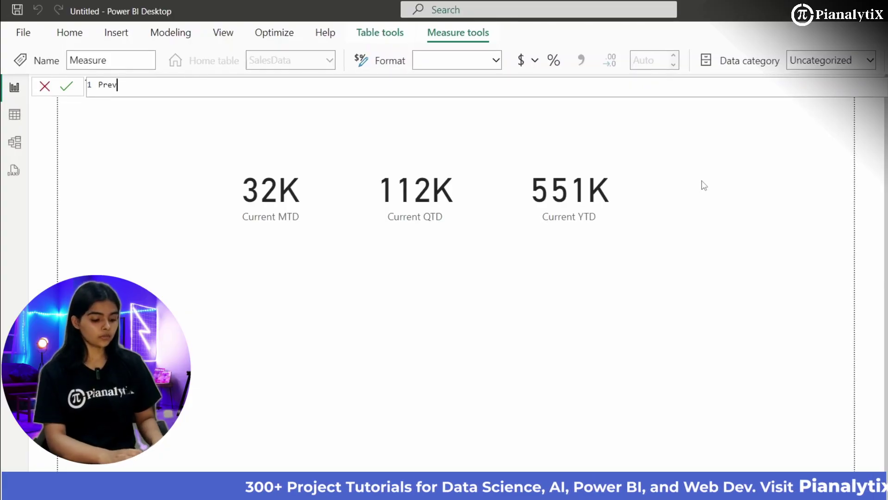
type("ious MTD =")
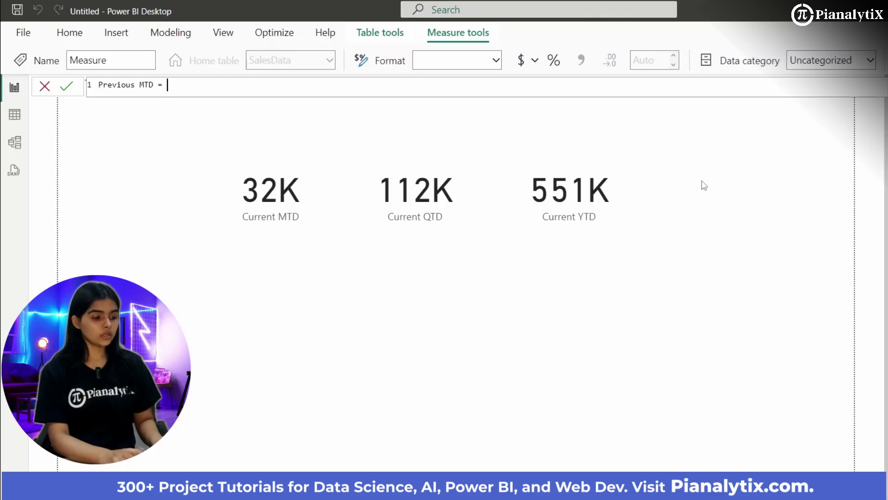
type(" CAlcu")
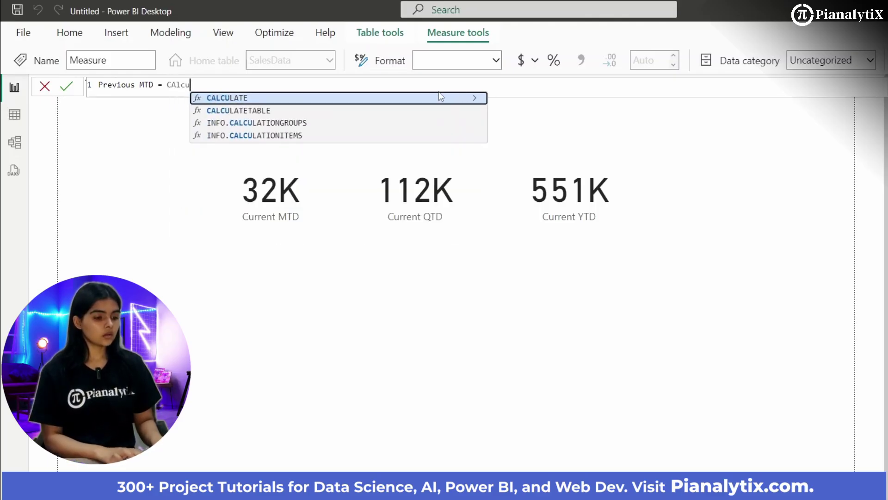
key("Tab")
type("Tota")
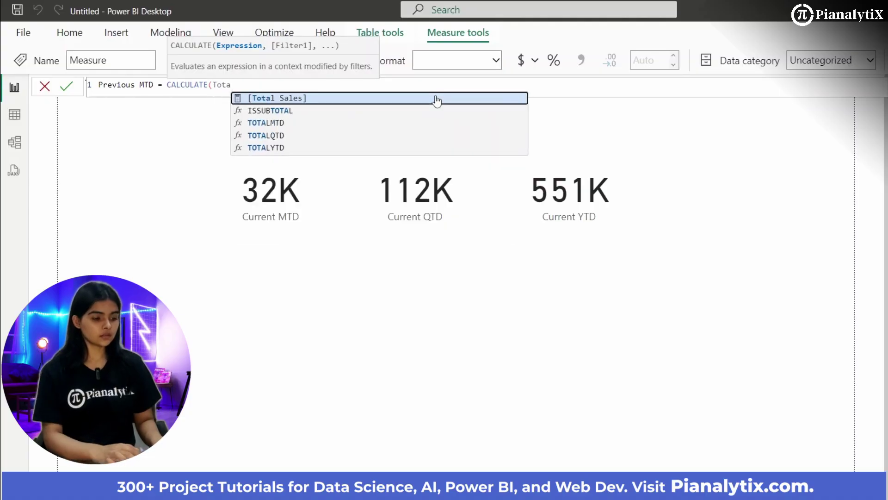
key("Tab")
Step: Complete the Previous MTD formula with PREVIOUSMONTH(DATESMTD(SalesData[Date])) as the CALCULATE filter and commit the measure
type(",Previous")
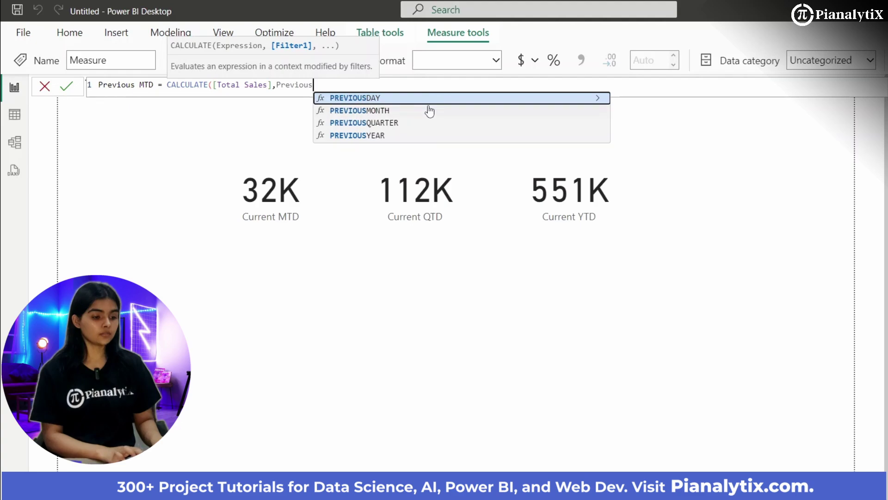
key("Down")
key("Tab")
type("Dates")
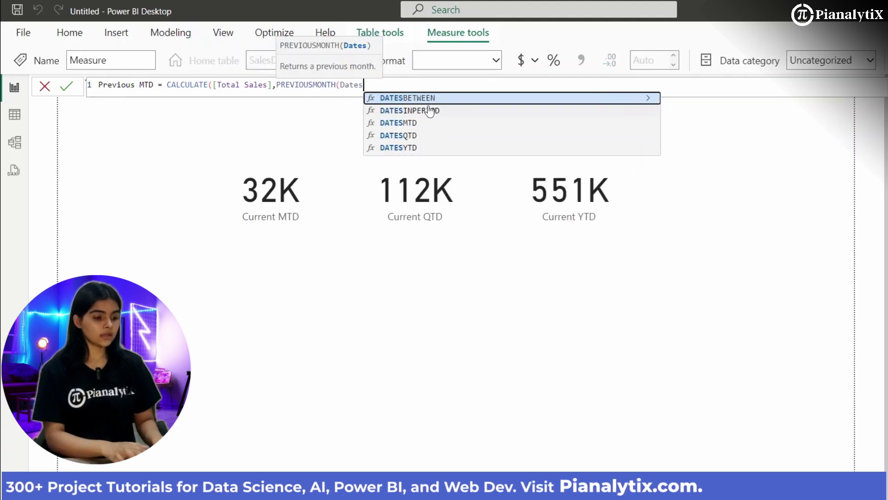
left_click(423, 125)
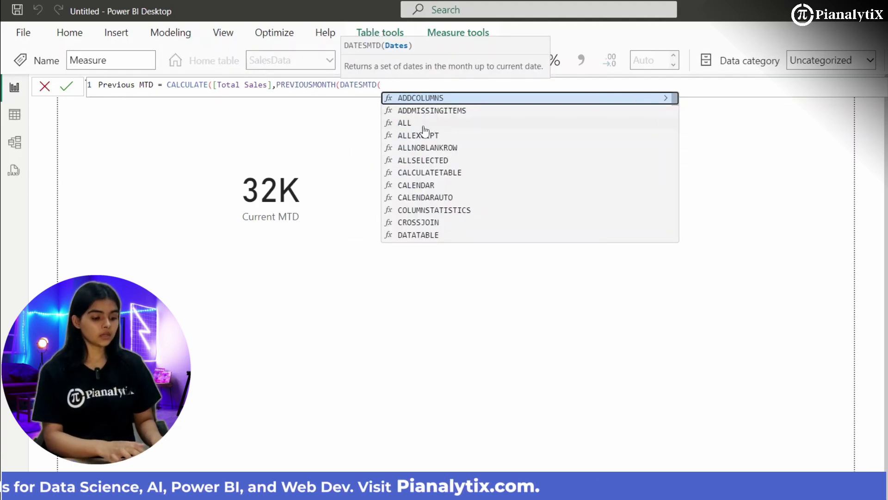
type("Date")
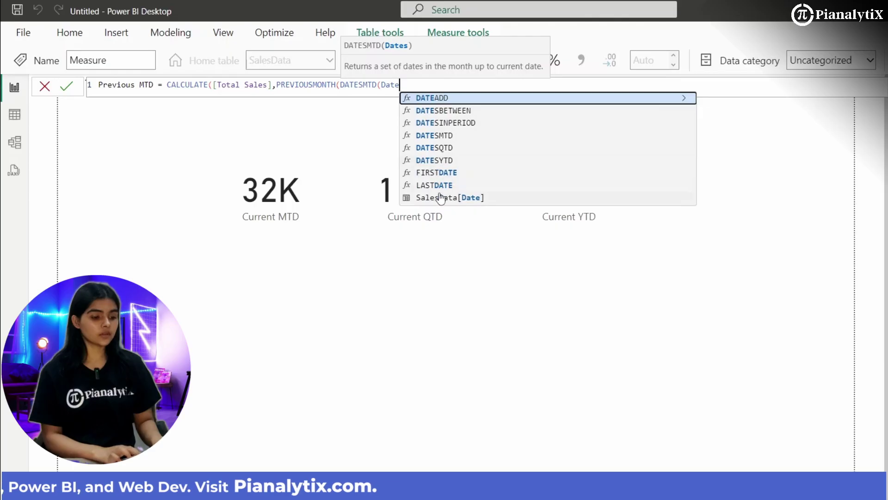
left_click(441, 198)
type("))")
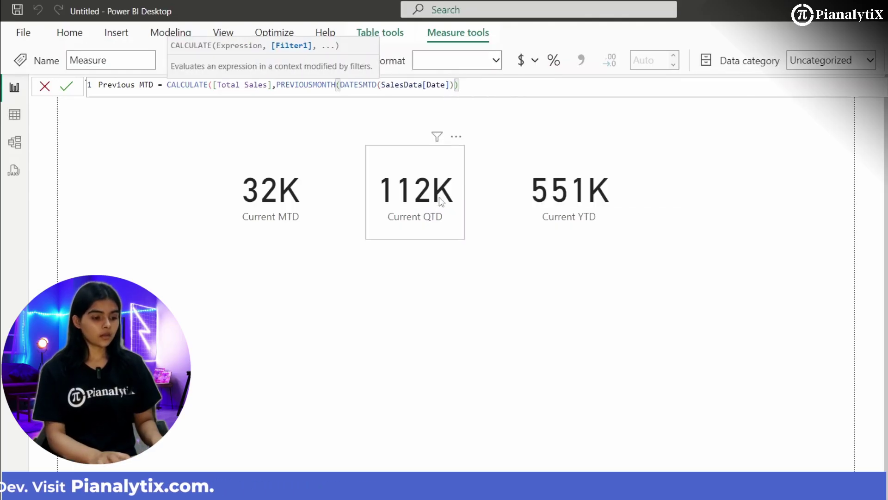
type(")")
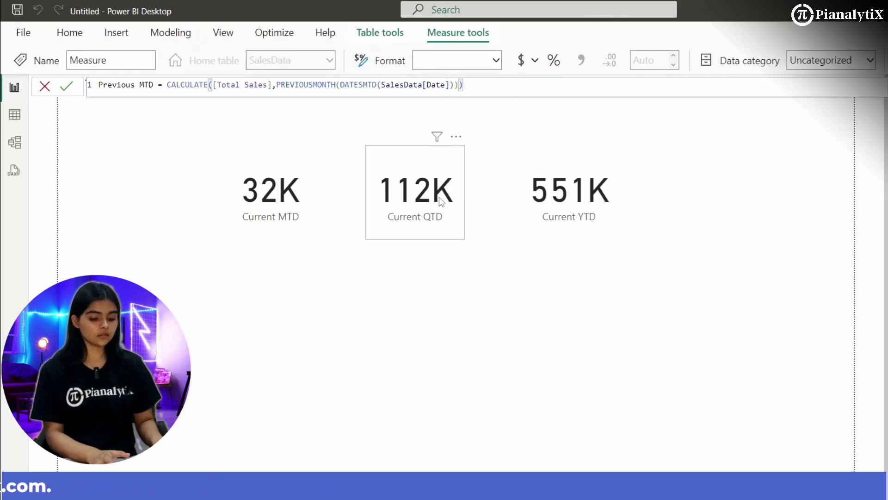
key("Return")
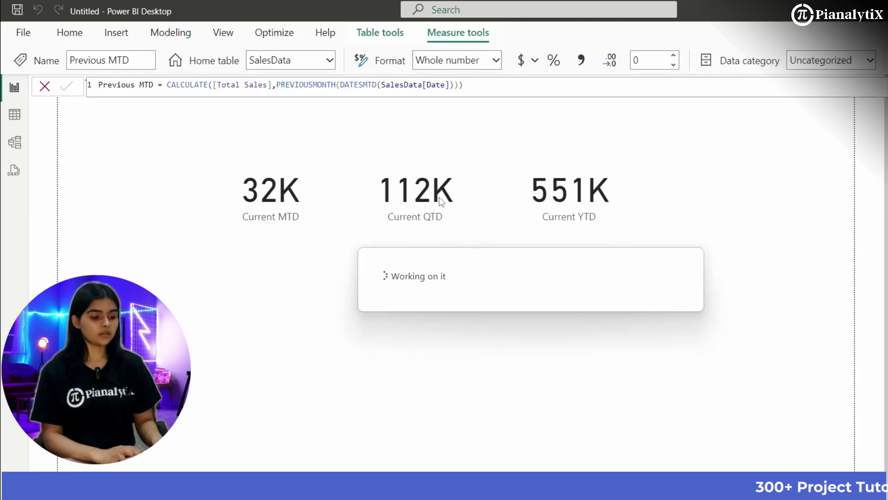
Step: Place the Previous MTD measure as a card directly below the Current MTD card and fit its size and alignment
left_click_drag(881, 277, 292, 320)
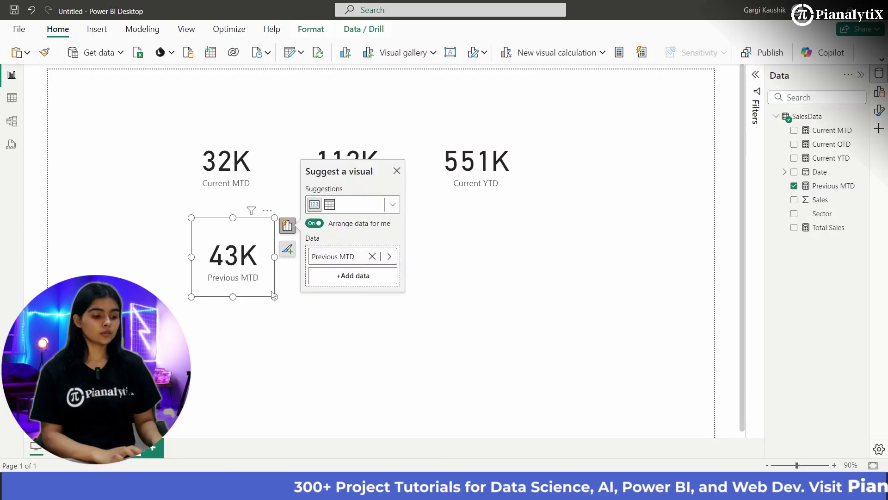
left_click_drag(244, 269, 264, 290)
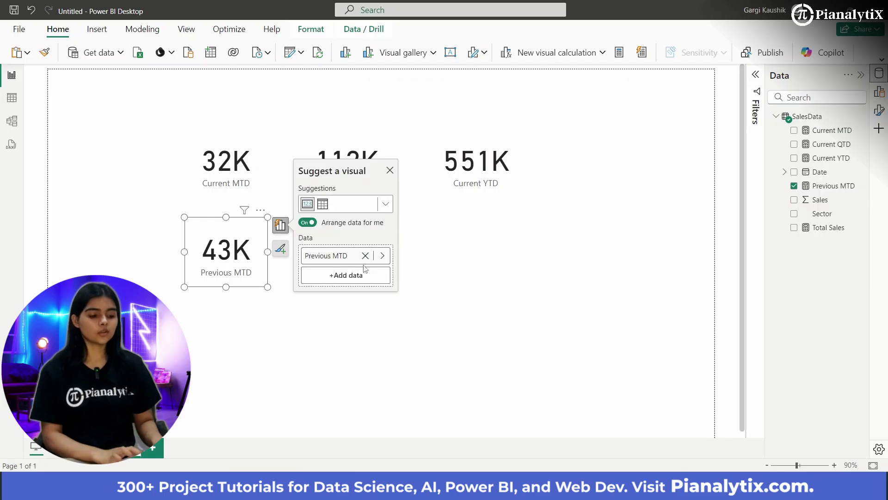
left_click(435, 278)
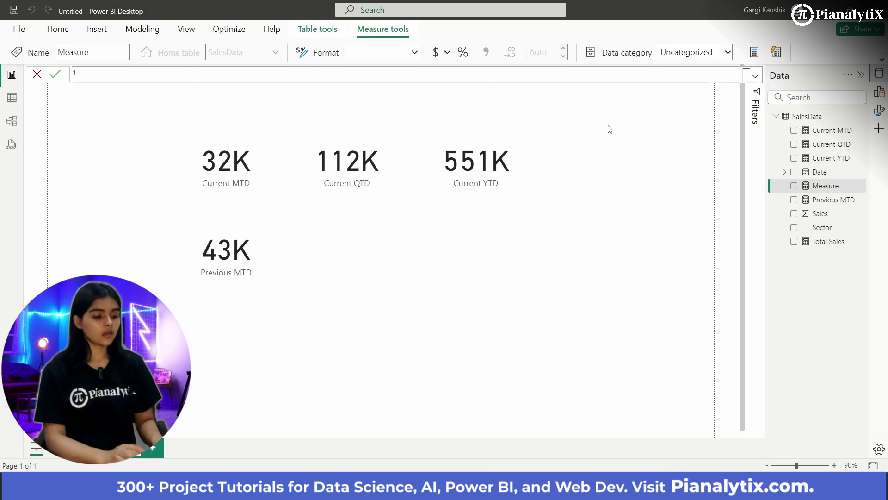
Step: Start the formula of a new measure Previous QTD using CALCULATE with [Total Sales] as the expression
type("Previous")
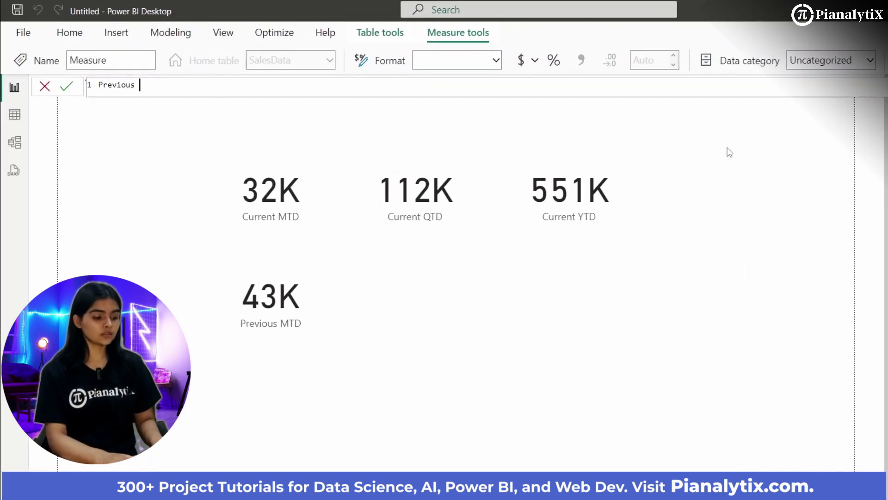
type(" QTD")
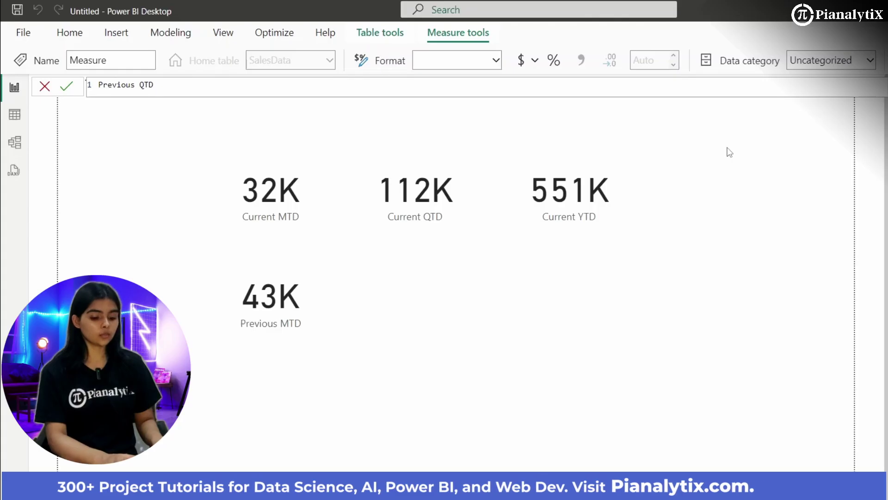
type(" = C")
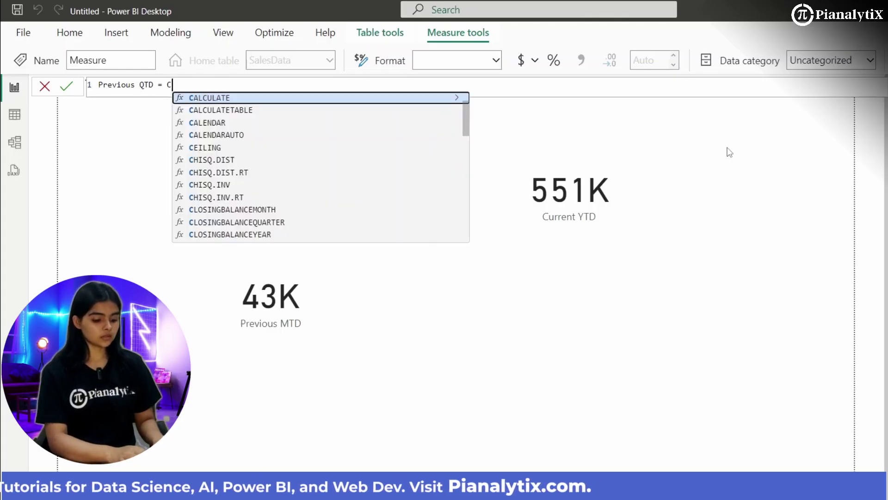
type("ALCULA")
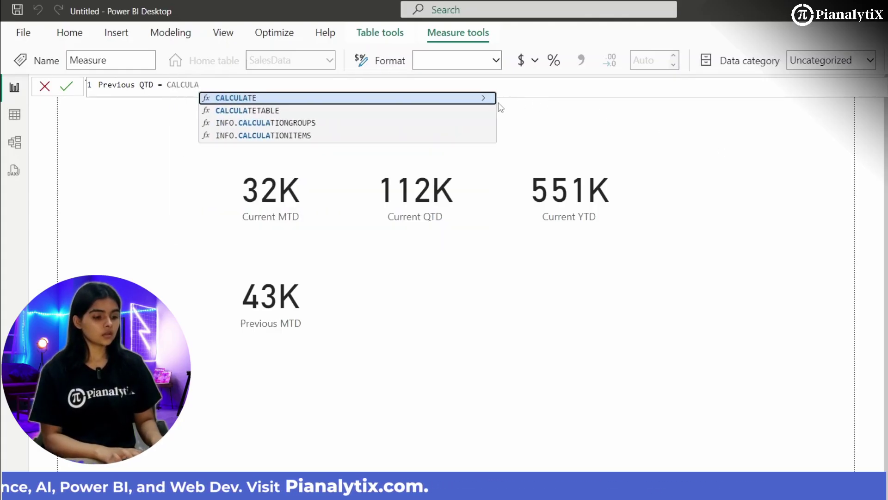
key("Tab")
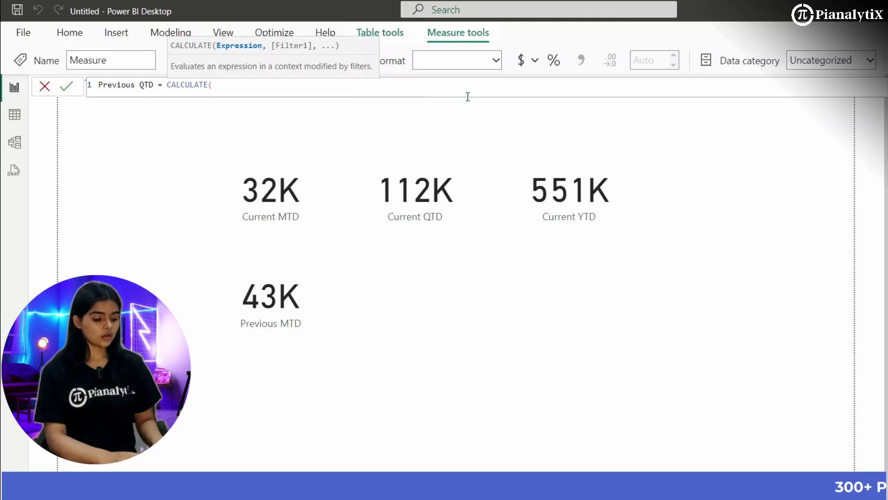
type("Tota")
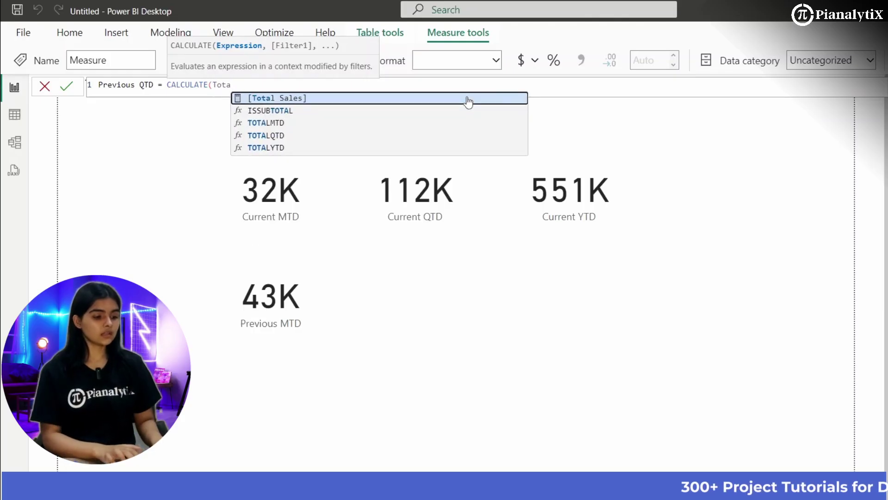
key("Tab")
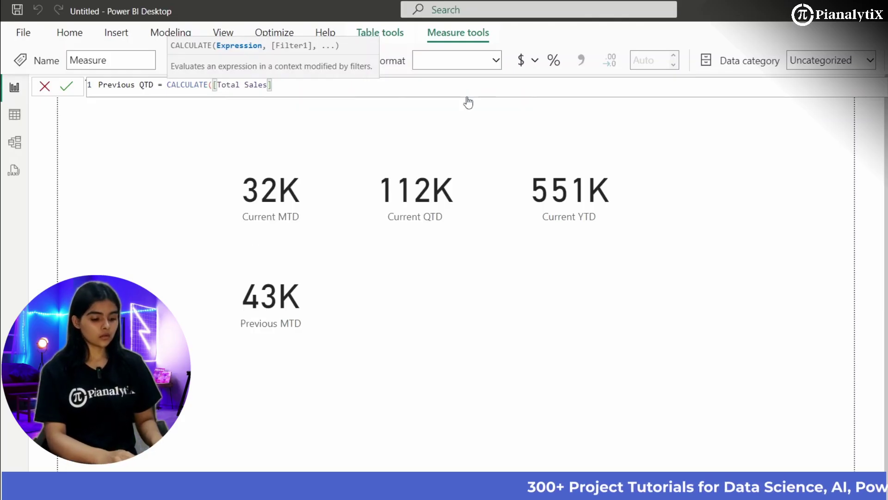
type(",")
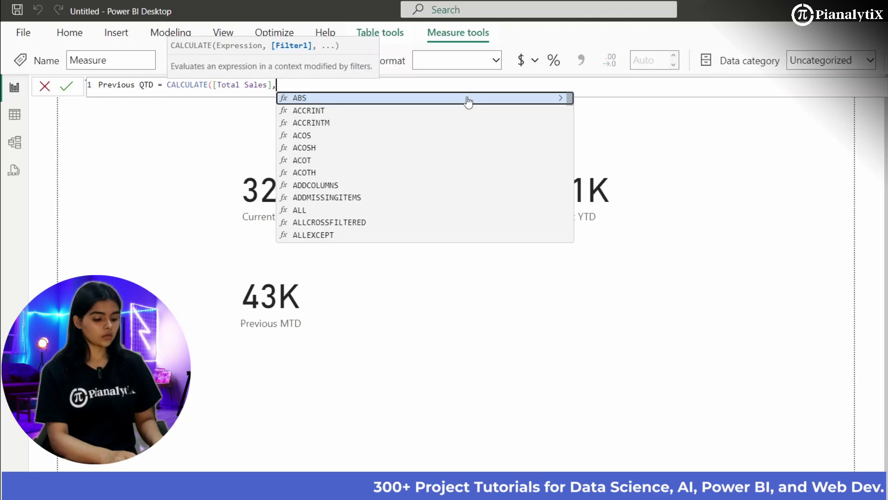
Step: Complete the Previous QTD formula with PREVIOUSQUARTER(DATESQTD(SalesData[Date])) as the CALCULATE filter and commit the measure
type("Previous")
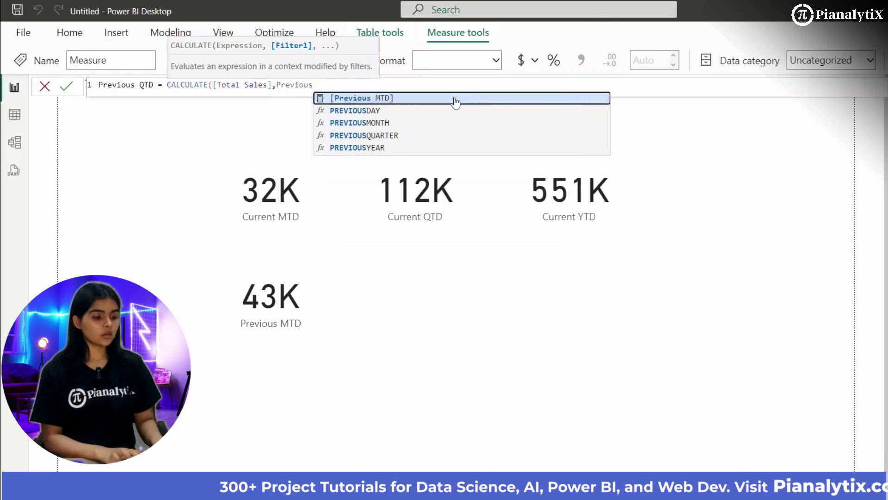
left_click(409, 135)
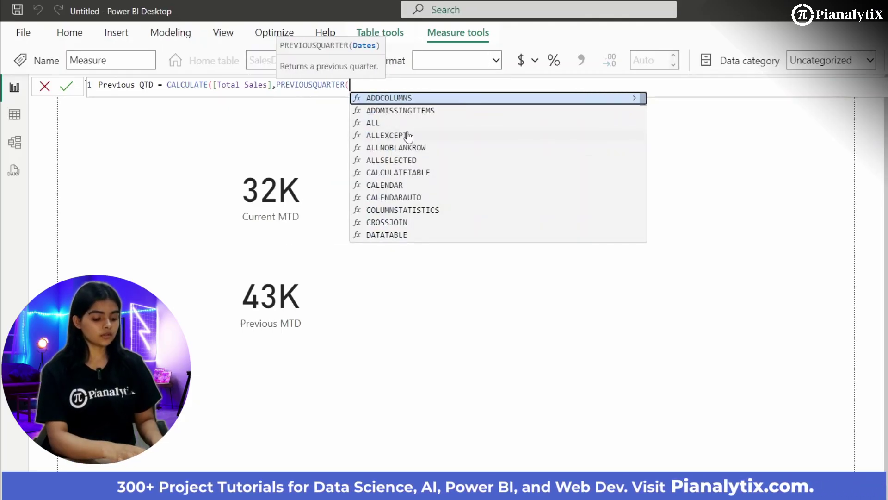
type("DATES")
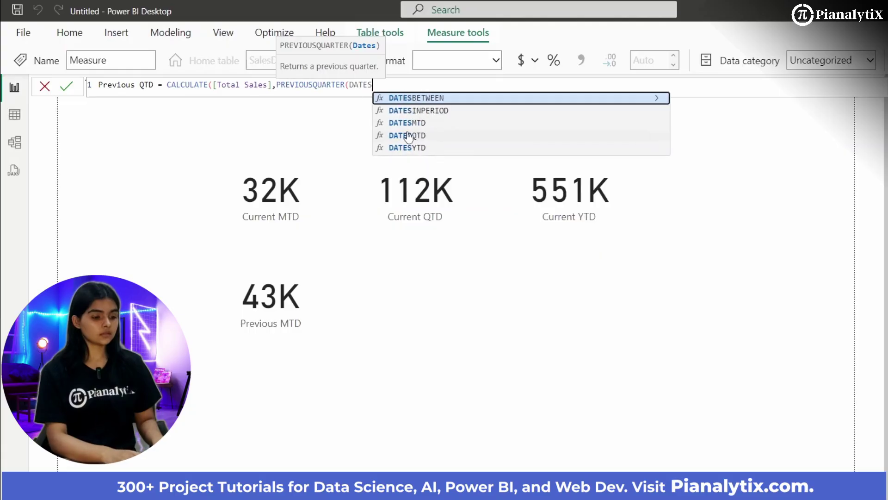
left_click(408, 135)
type("Date")
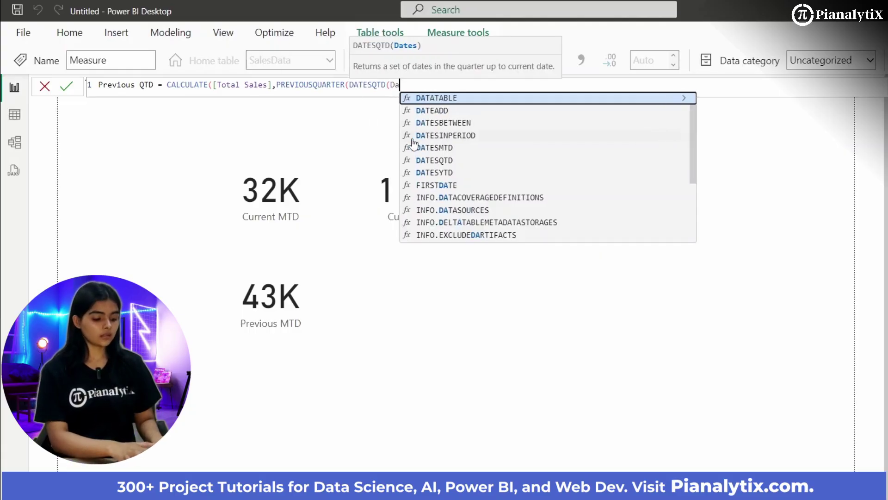
left_click(448, 198)
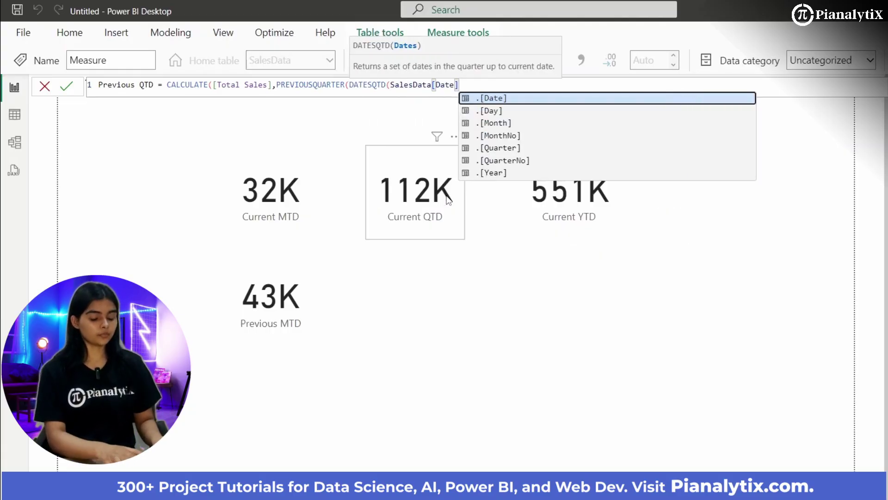
type("])))")
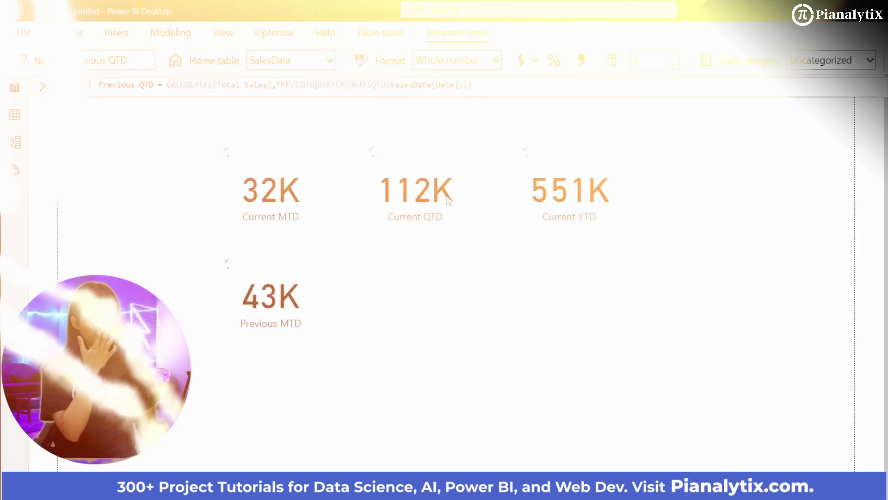
key("Return")
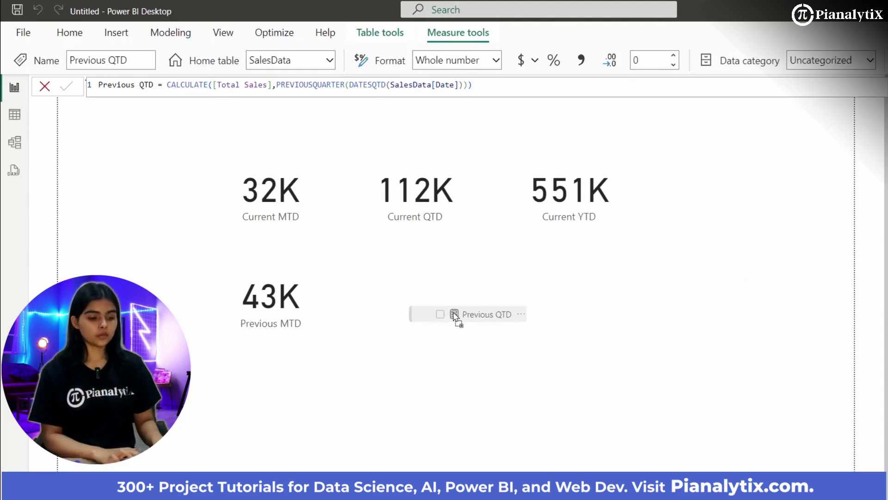
Step: Place the Previous QTD measure as a card below the Current QTD card, beside the Previous MTD card
left_click_drag(454, 317, 410, 299)
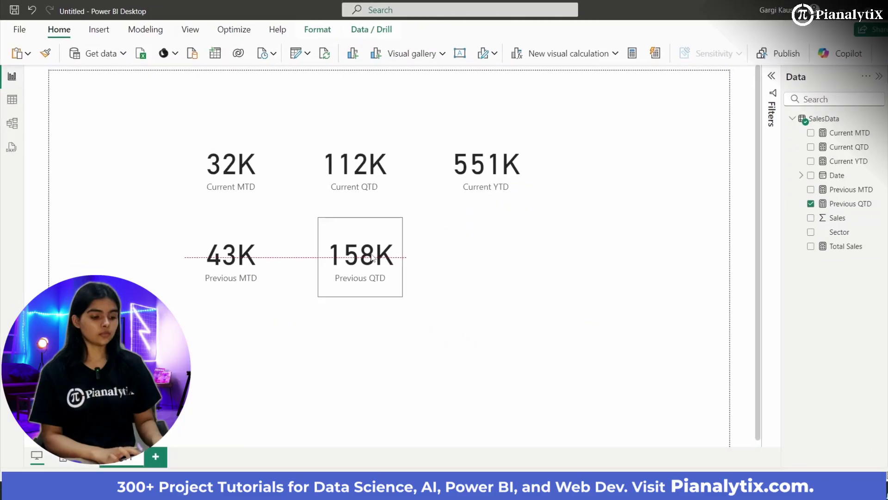
left_click_drag(373, 258, 365, 254)
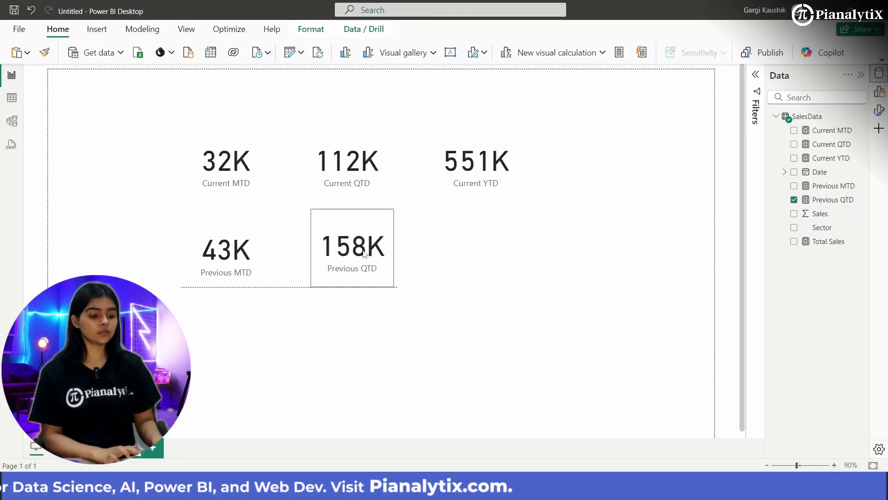
left_click(488, 331)
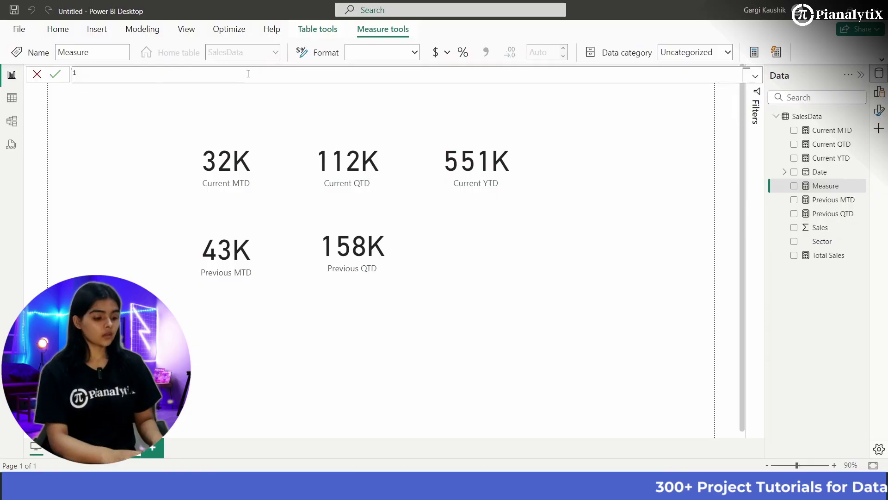
Step: Start the formula of a new measure Previous YTD using CALCULATE with [Total Sales] as the expression
type("Previ")
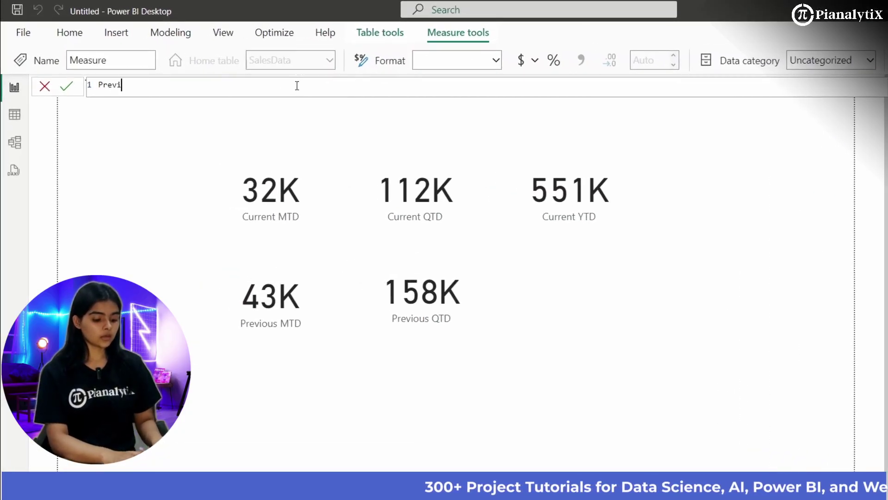
type("o")
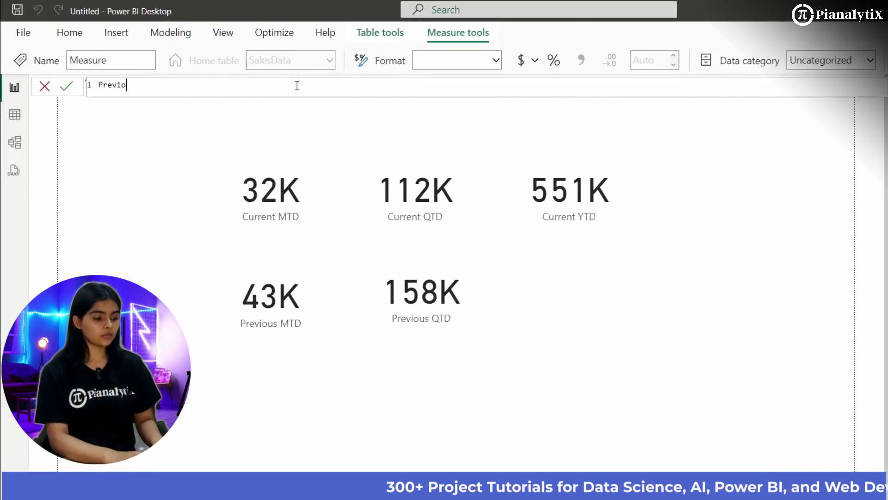
type("us YTD = ")
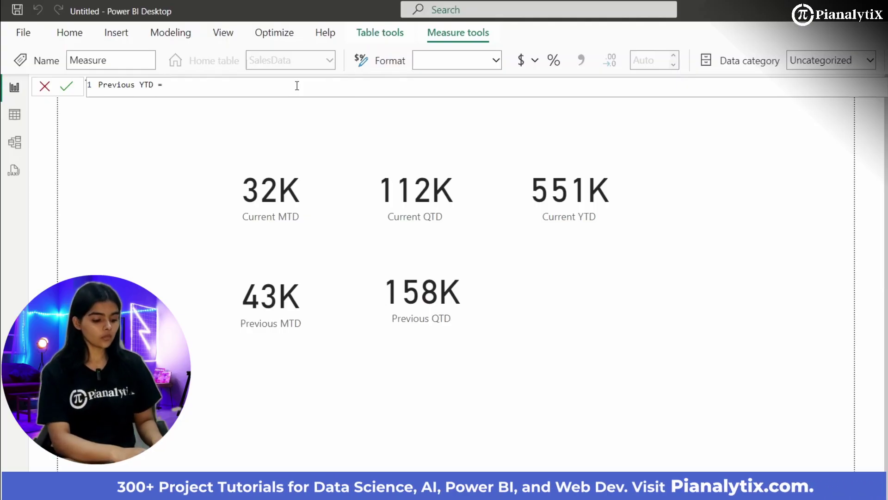
type("CALCULAT")
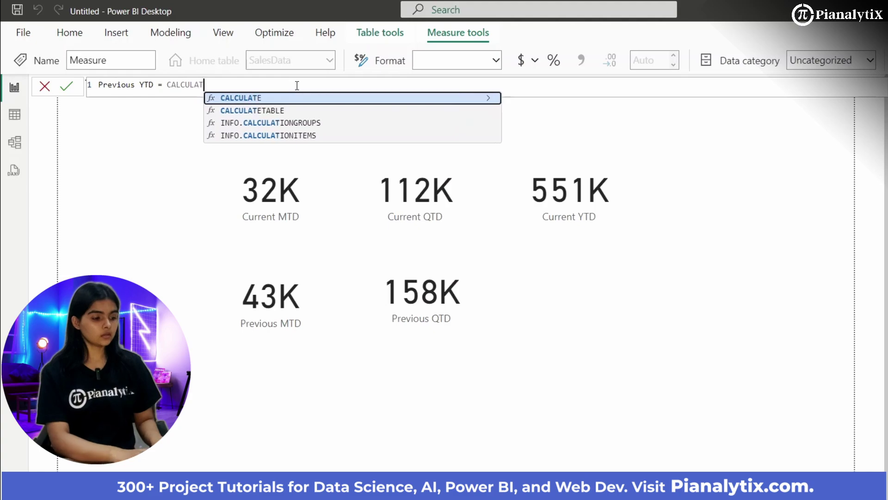
type("E(Total")
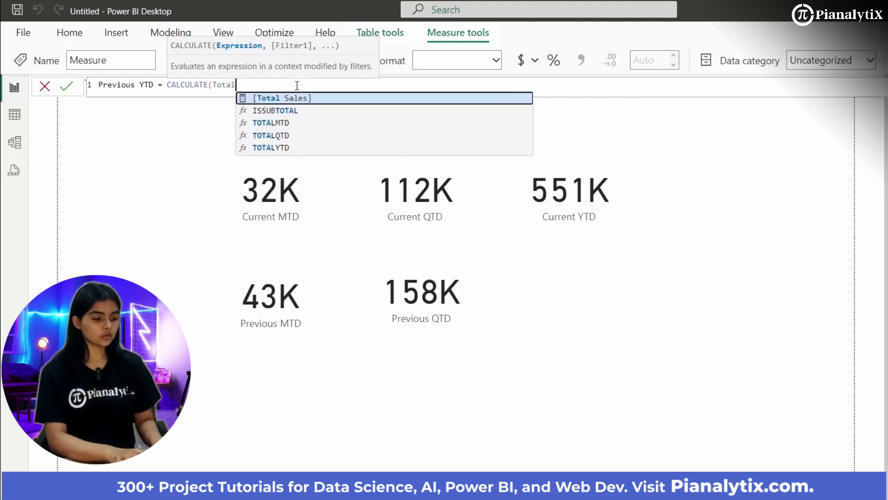
left_click(297, 101)
type(",")
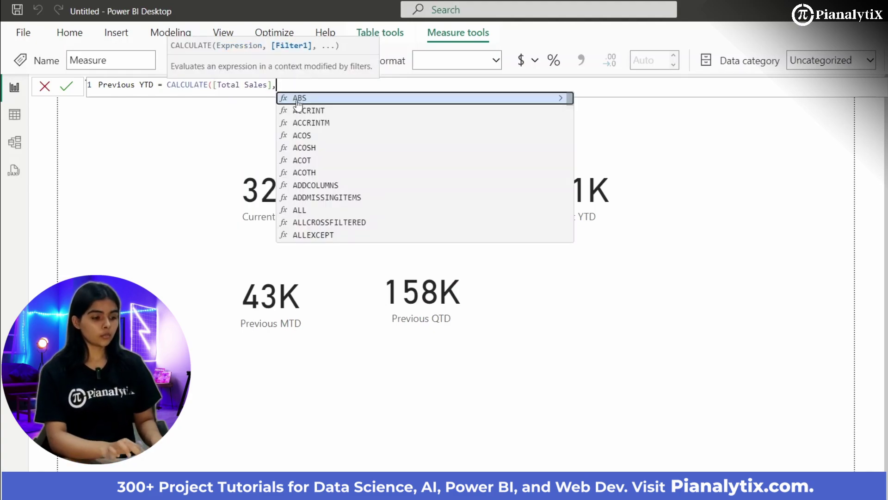
Step: Add PREVIOUSYEAR with a nested DATESYTD function as the CALCULATE filter of the Previous YTD formula
type("PREVIOUS")
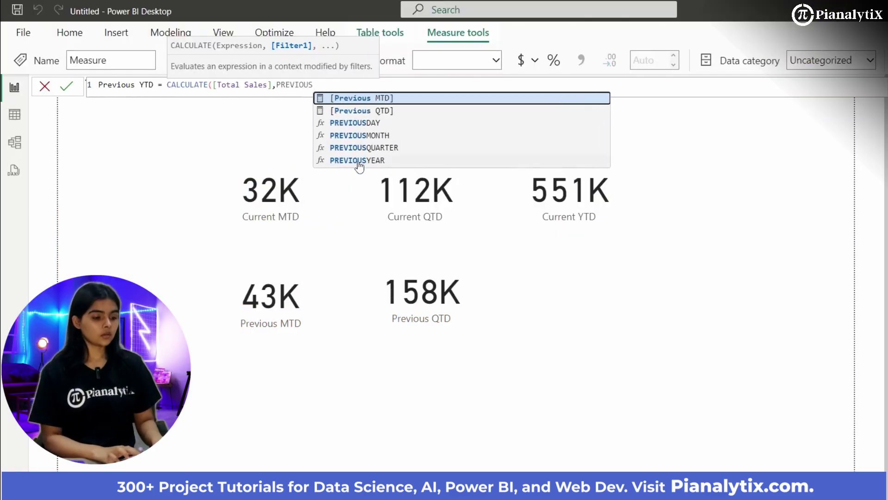
left_click(359, 160)
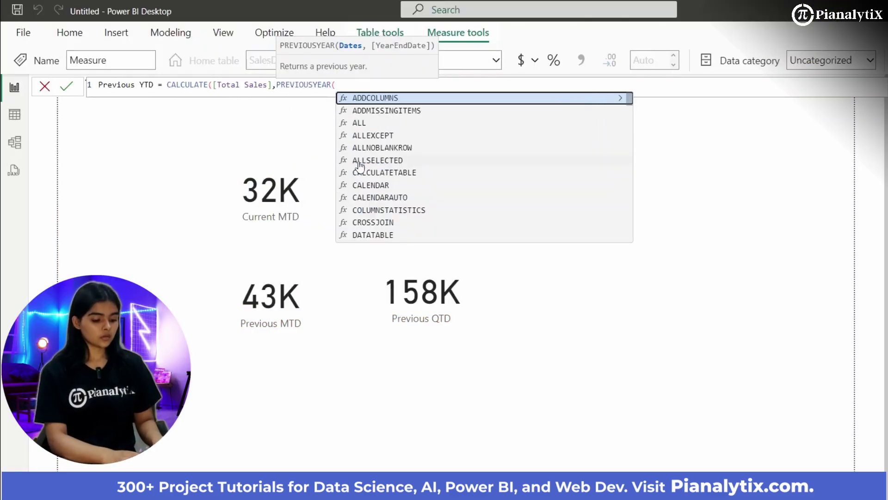
type("DATES")
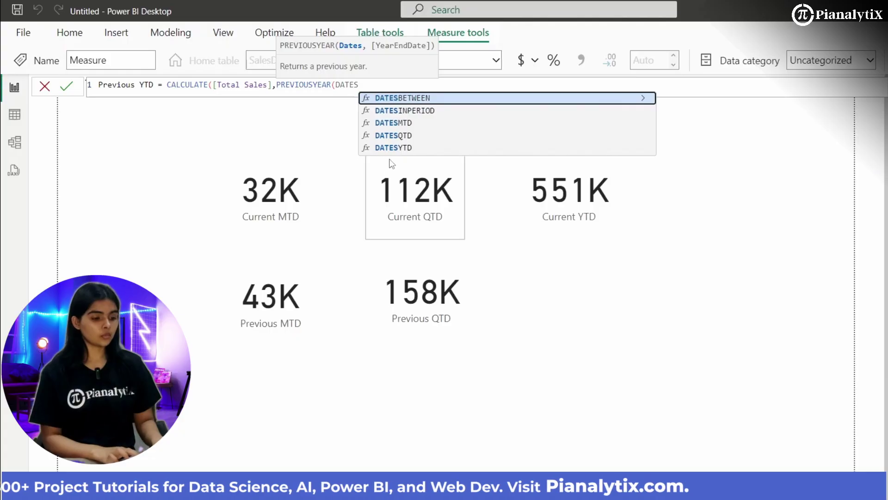
left_click(399, 148)
type("D(D")
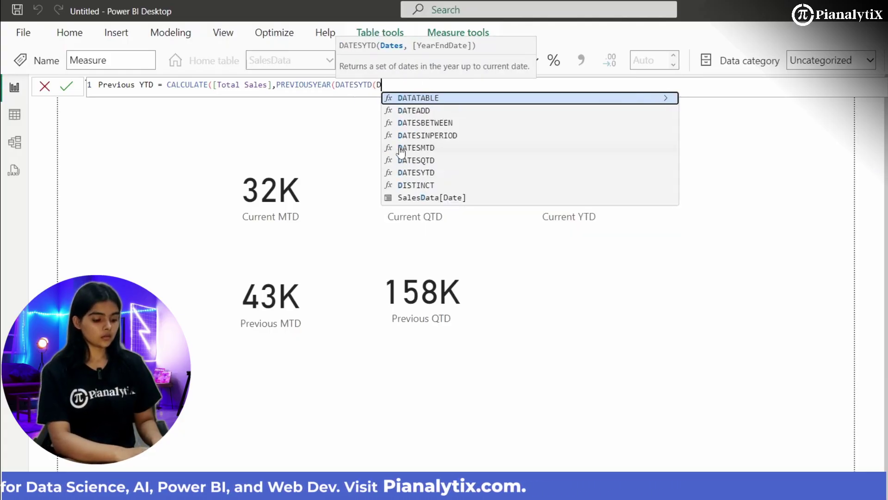
type("ATE")
left_click(423, 186)
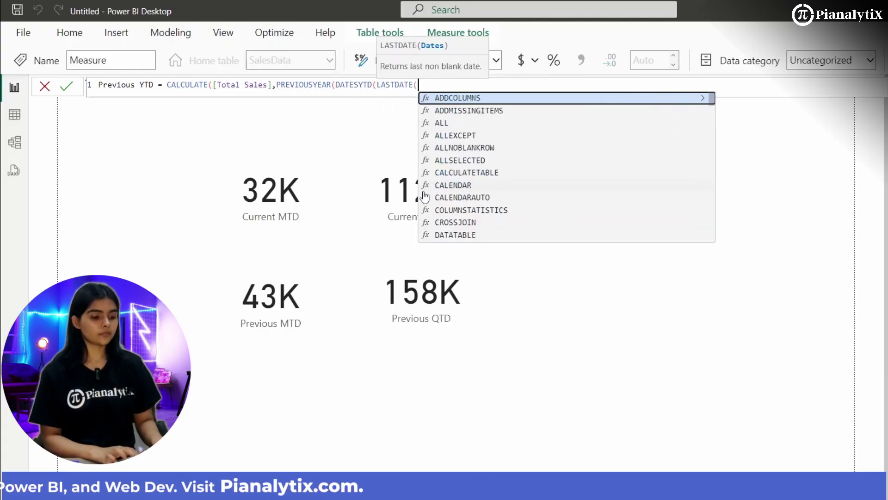
key("BackSpace")
key("BackSpace")
key("BackSpace")
key("BackSpace")
key("BackSpace")
key("BackSpace")
key("BackSpace")
key("BackSpace")
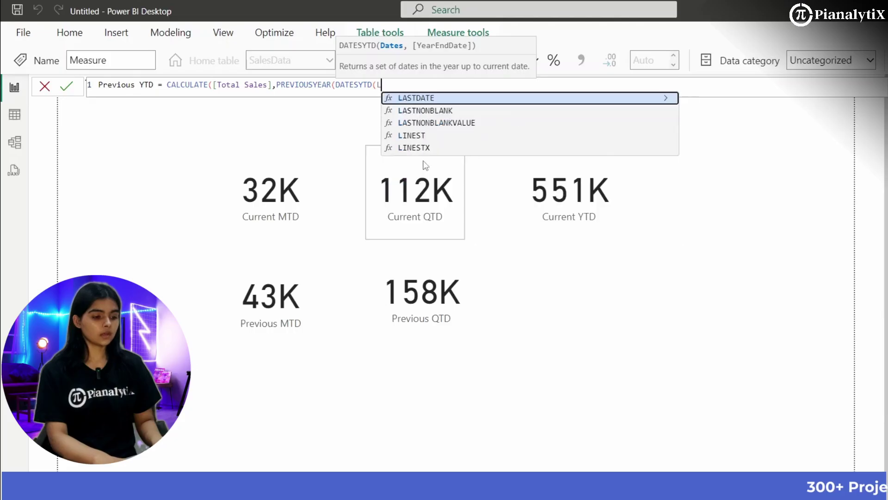
key("BackSpace")
Step: Use SalesData[Date] as the DATESYTD argument, close all parentheses and commit the Previous YTD measure
type("Date")
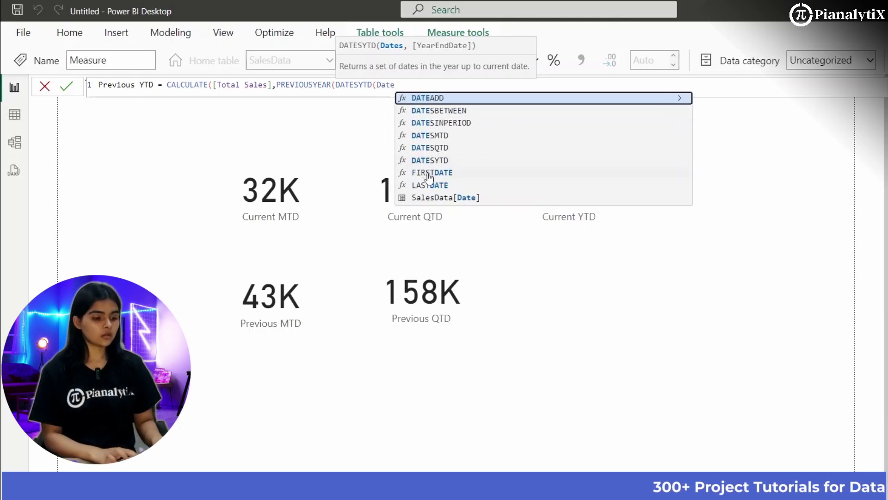
left_click(433, 198)
type("))")
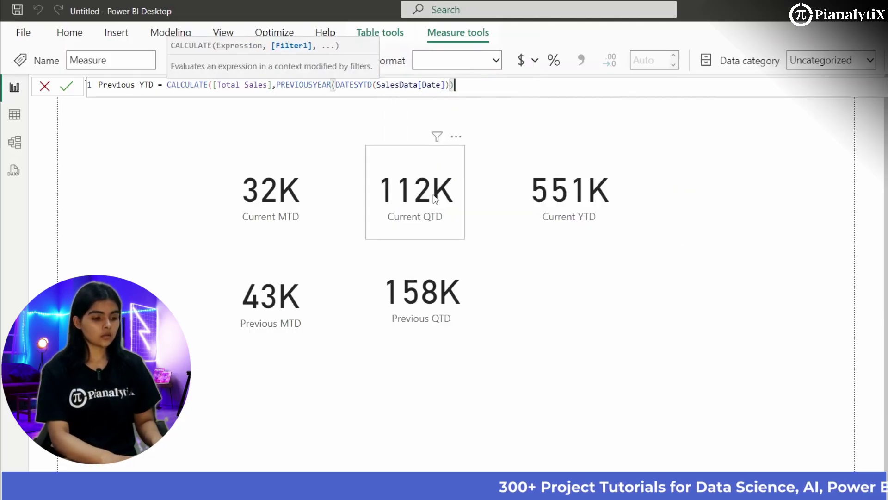
type(")")
key("Return")
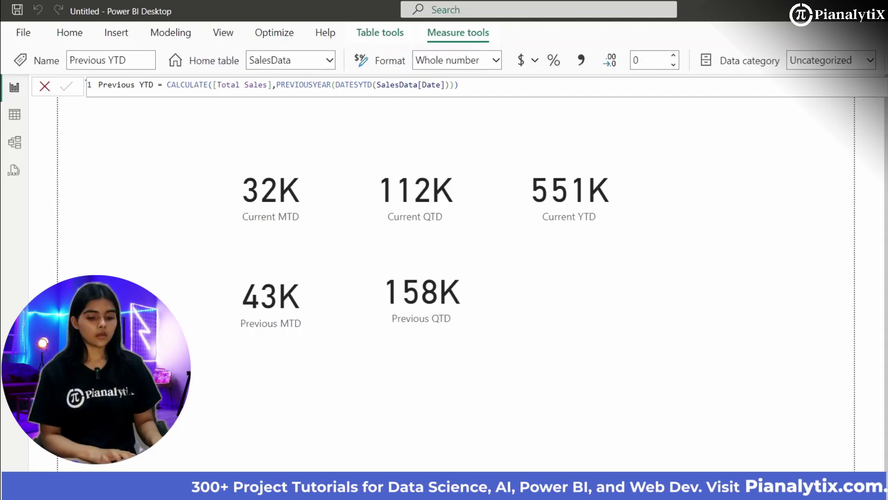
Step: Place the Previous YTD measure as a card below the Current YTD card, level with the Previous QTD card
left_click(605, 313)
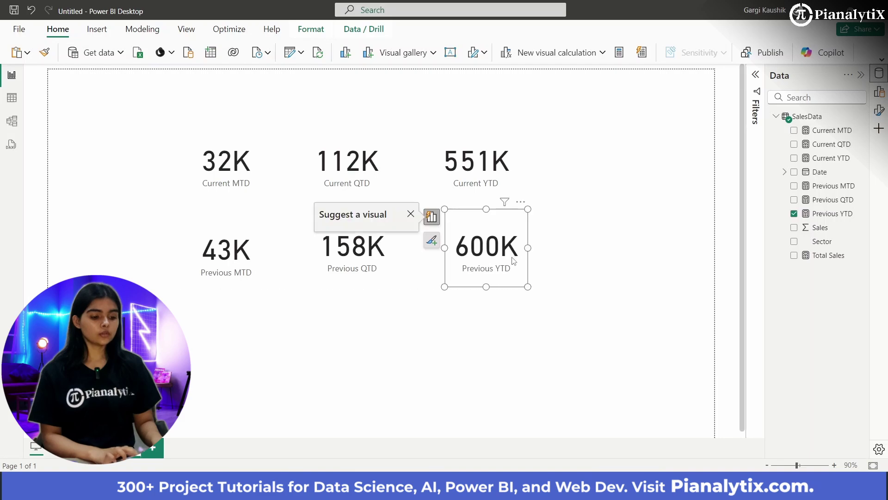
left_click(575, 270)
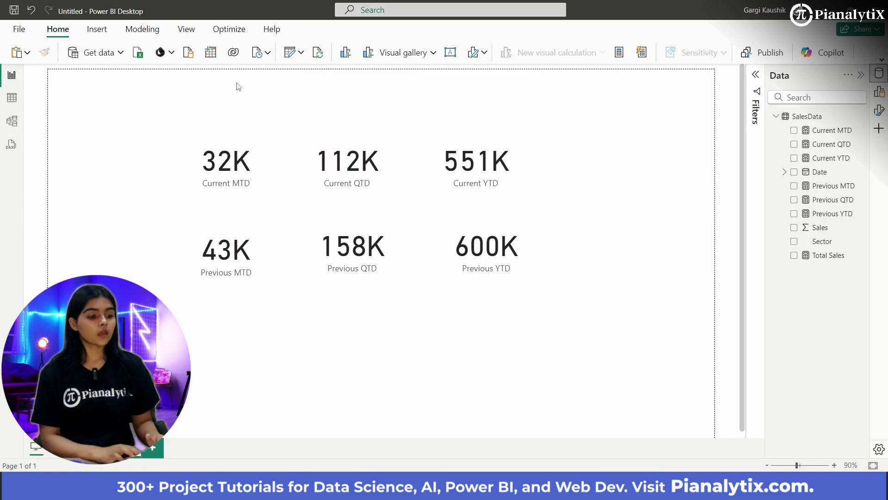
Step: Start the formula of a new measure MoM using CALCULATE with [Current MTD] as the expression
left_click(622, 52)
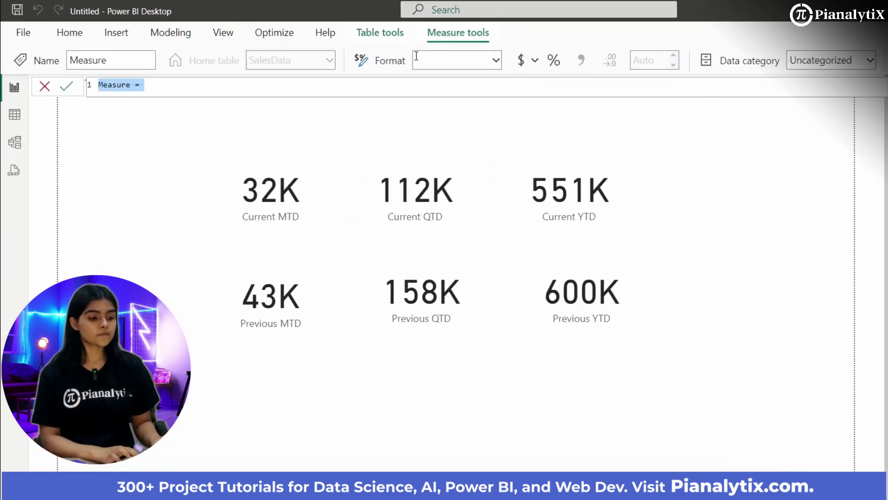
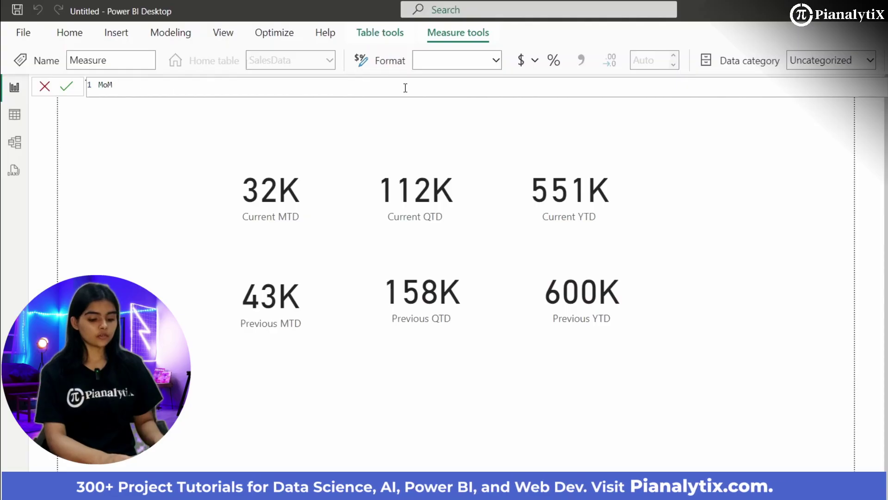
type("=")
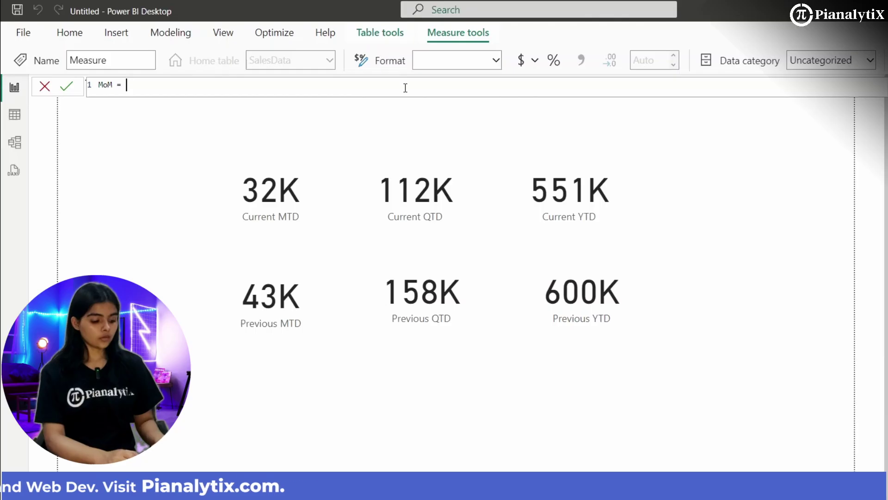
type(" CALCULATE")
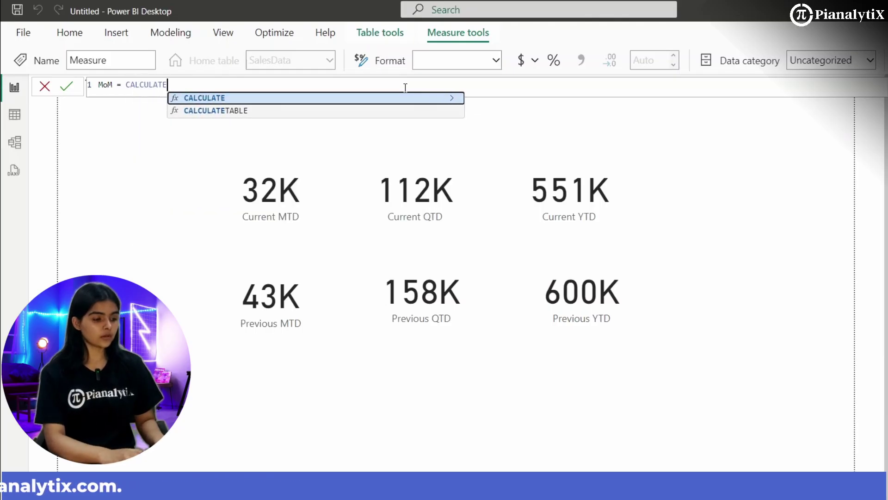
type("(")
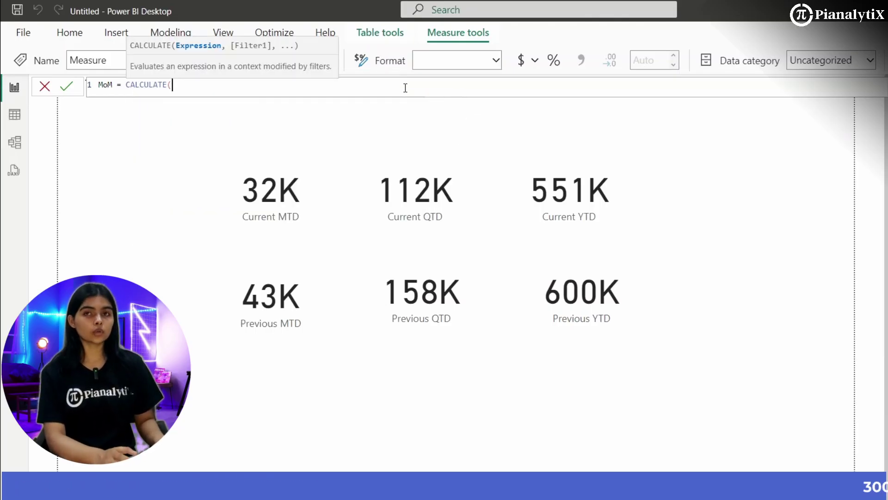
type("Curren")
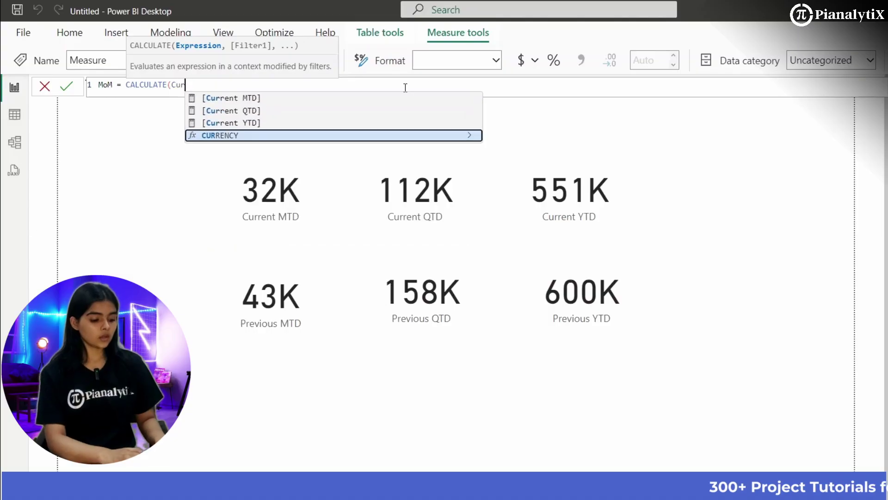
left_click(295, 93)
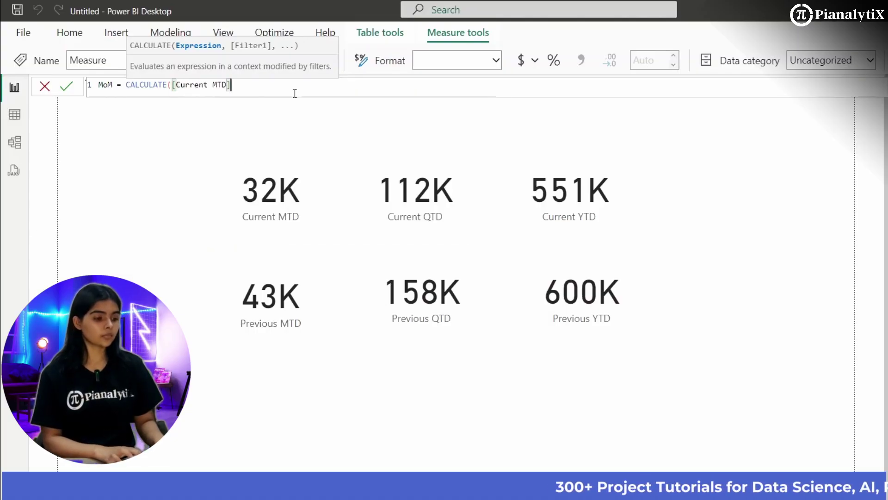
Step: Add DATESMTD on SalesData[Date] as the CALCULATE filter of the MoM formula and commit the measure
type(",DATES")
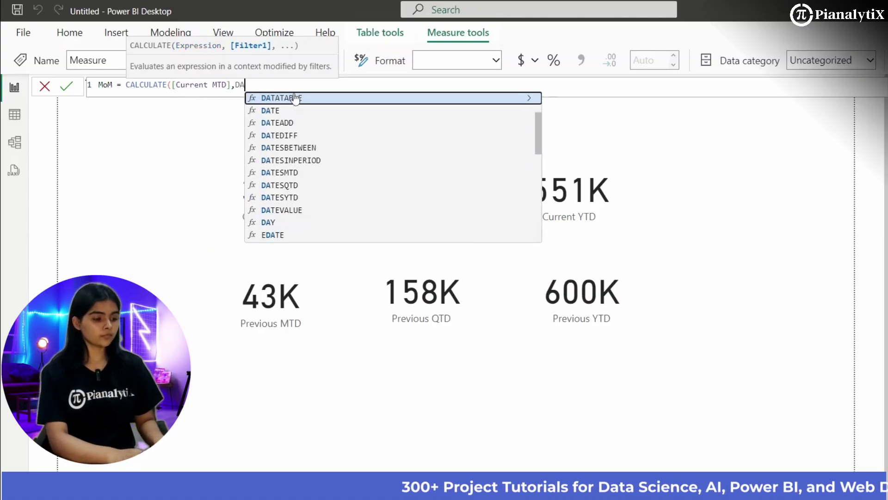
left_click(300, 124)
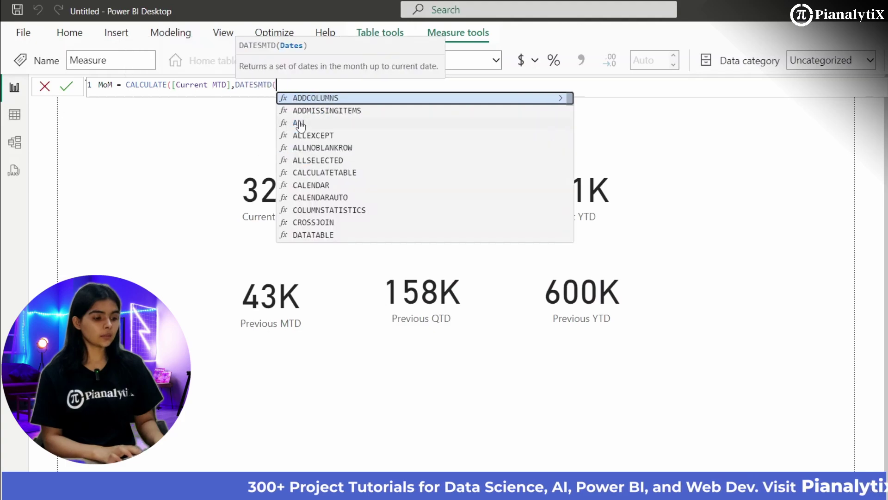
type("Date")
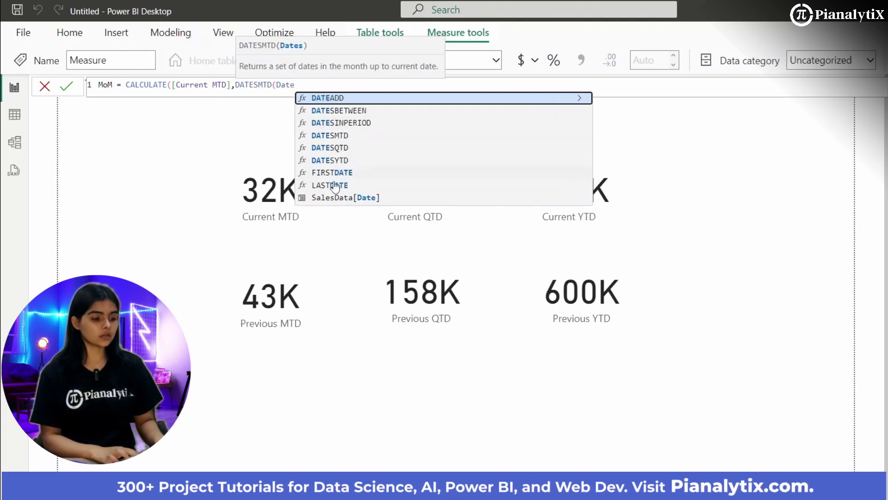
left_click(337, 200)
type("))")
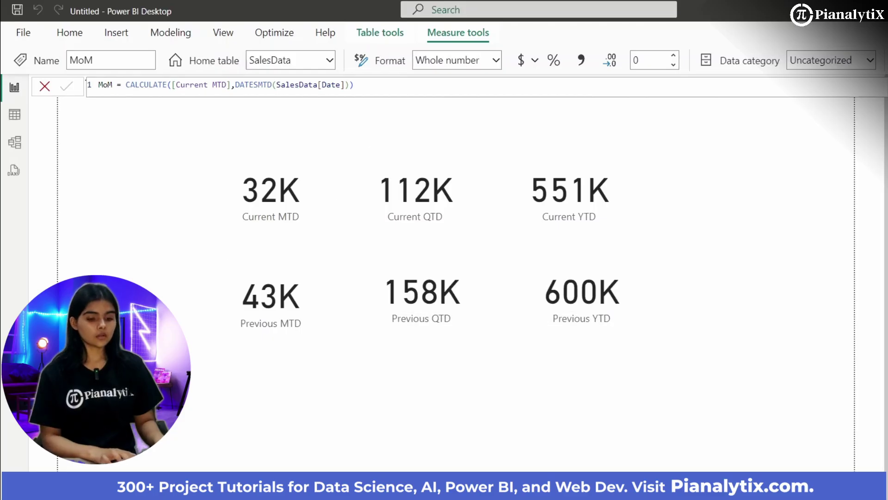
Step: Place the MoM measure as a small card below the Previous MTD card
left_click(326, 392)
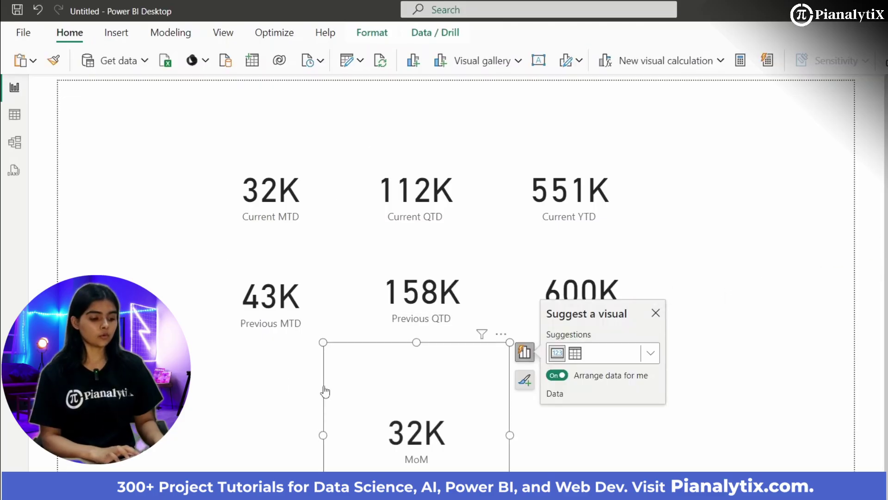
left_click_drag(384, 441, 281, 427)
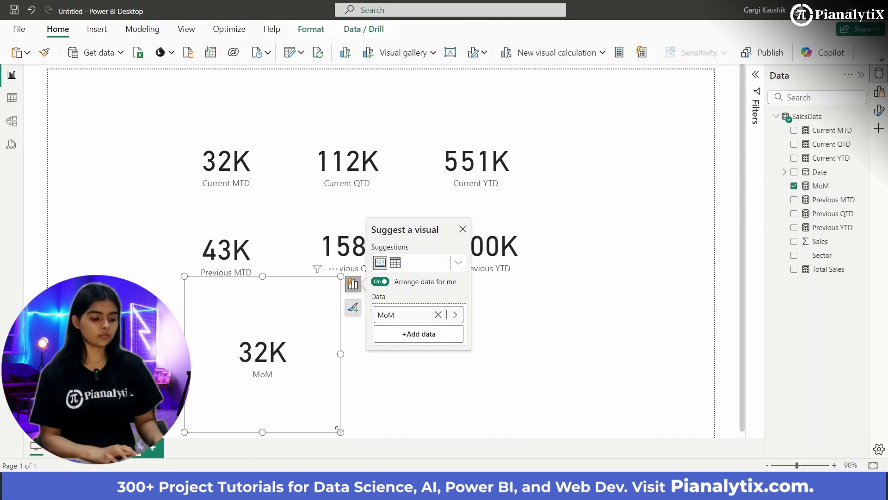
left_click_drag(338, 430, 272, 371)
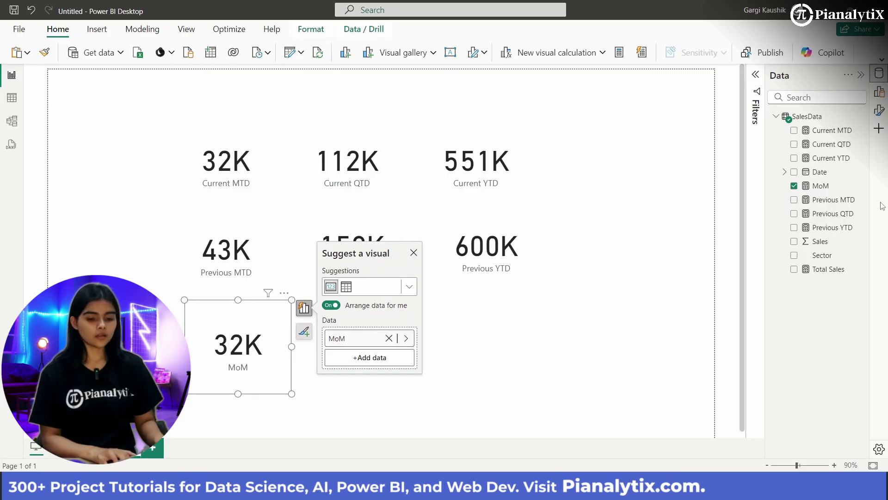
Step: Replace the DATESMTD function in the MoM measure's formula with SAMEPERIODLASTYEAR
left_click(821, 186)
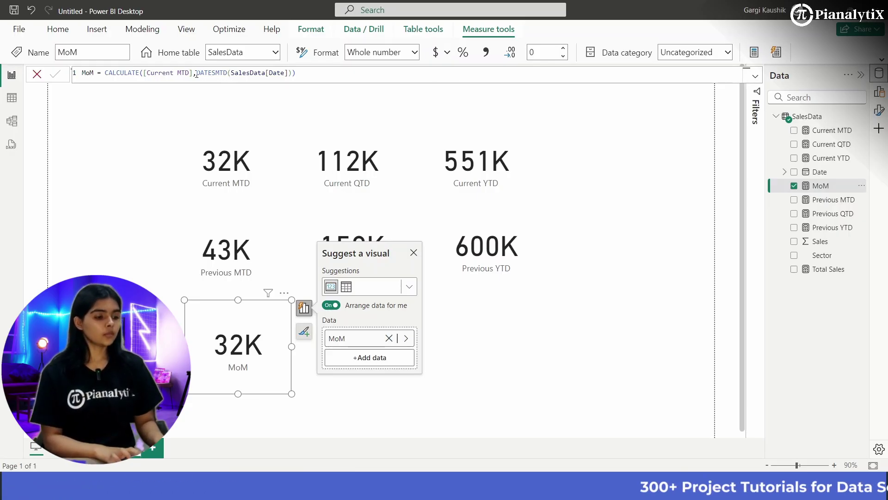
left_click(228, 74)
key("BackSpace")
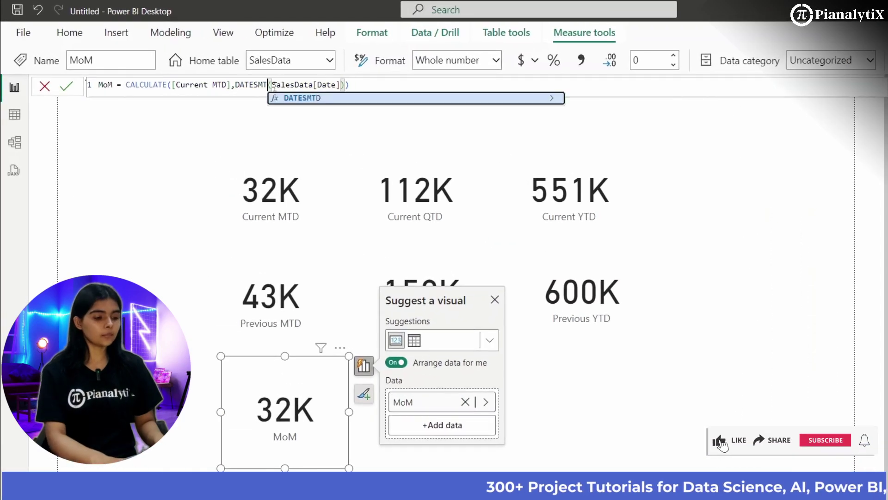
key("BackSpace")
key("BackSpace")
key("BackSpace")
key("BackSpace")
key("BackSpace")
key("BackSpace")
key("BackSpace")
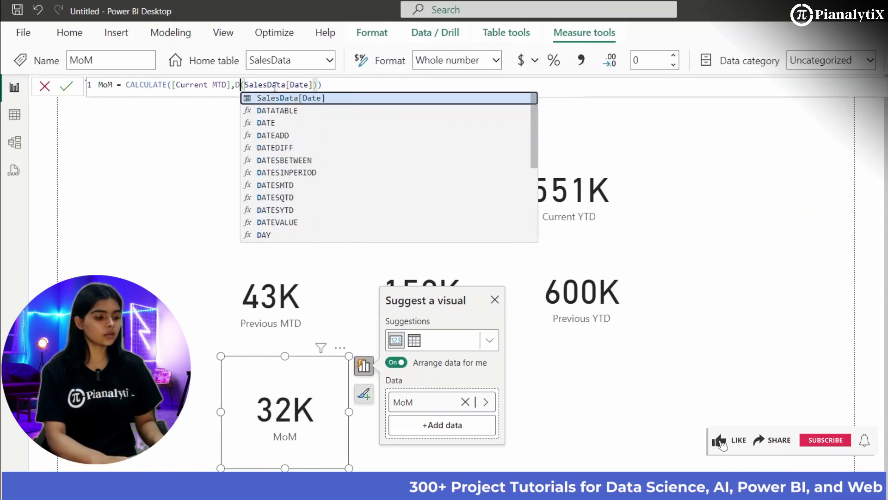
type("SAME")
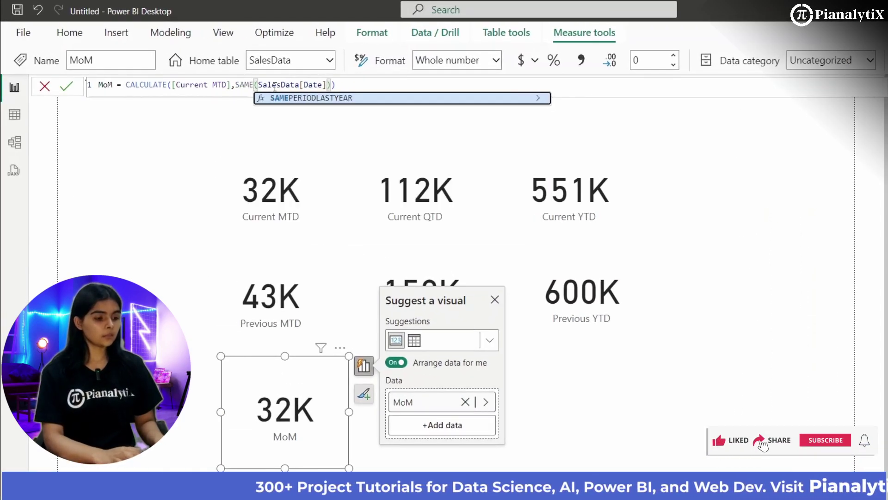
left_click(279, 99)
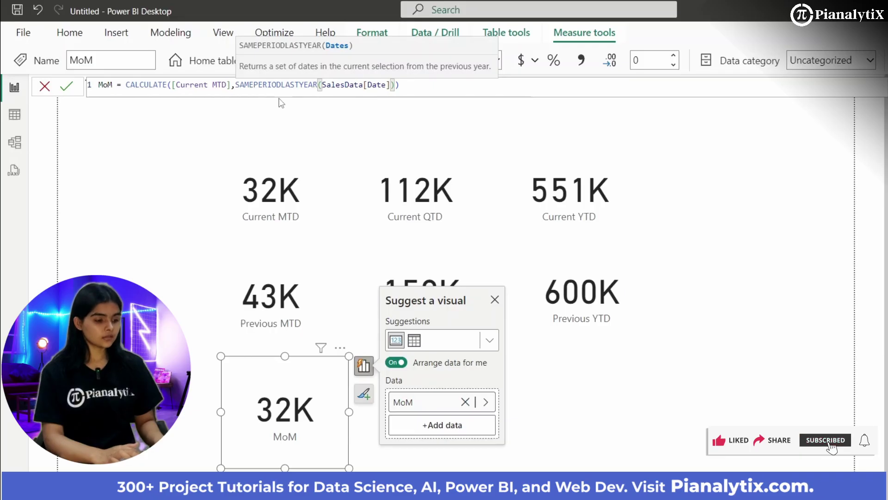
Step: Nest DATESMTD around SalesData[Date] inside SAMEPERIODLASTYEAR, balance the closing parentheses and commit the MoM measure
type("DA")
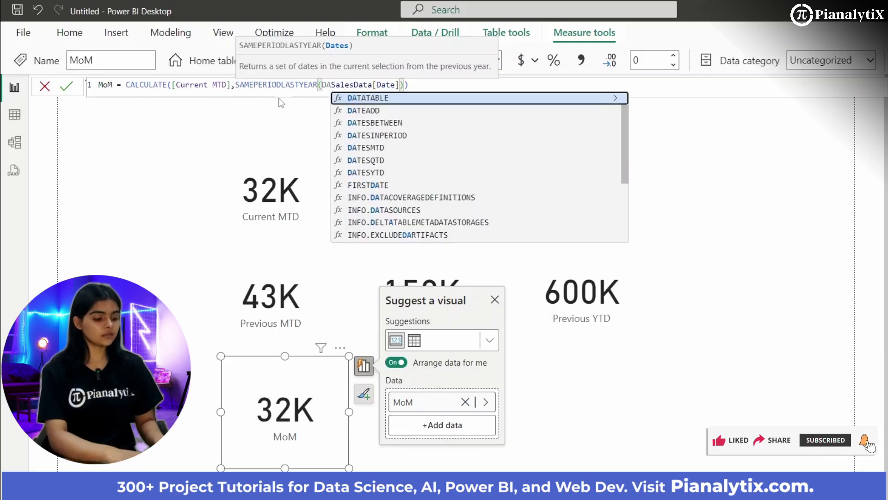
type("tes")
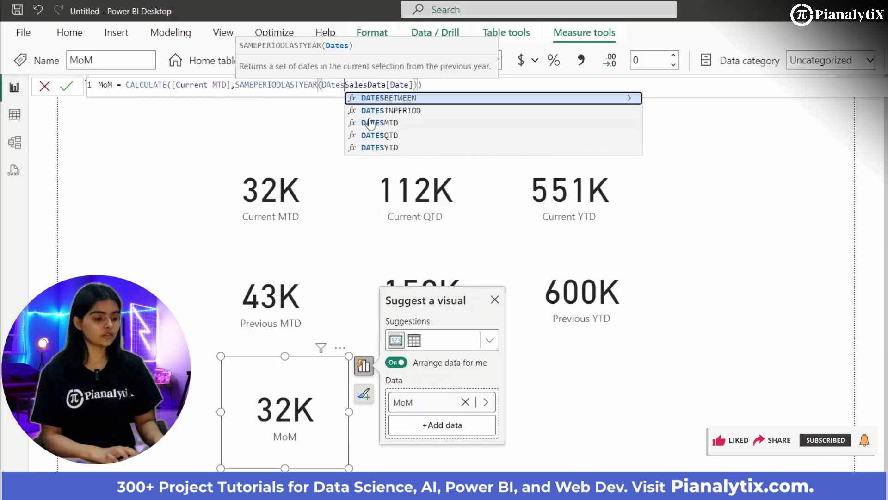
left_click(370, 122)
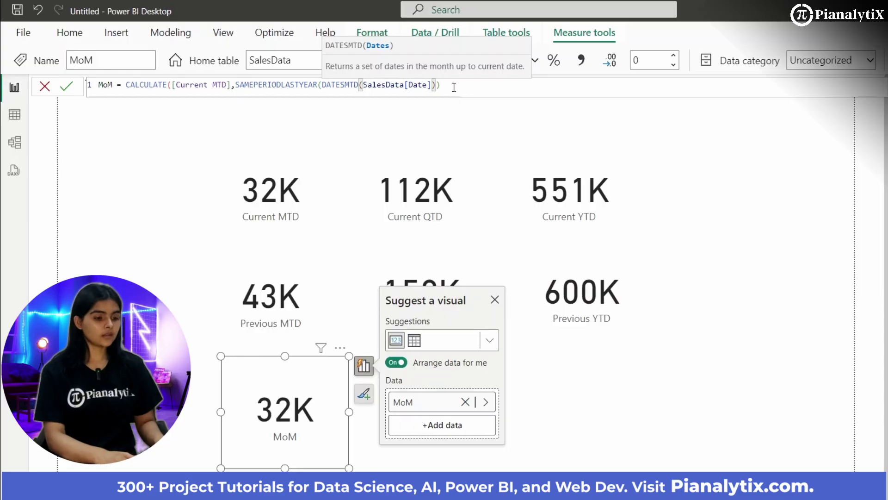
type(")")
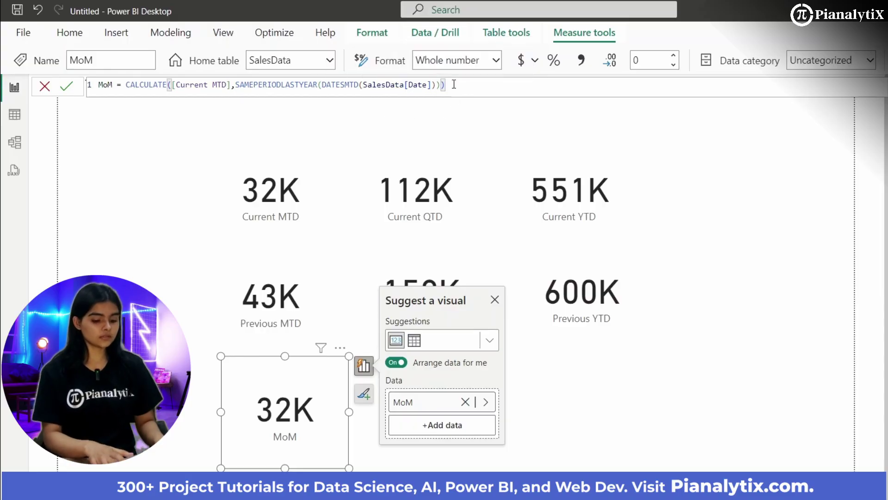
key("Return")
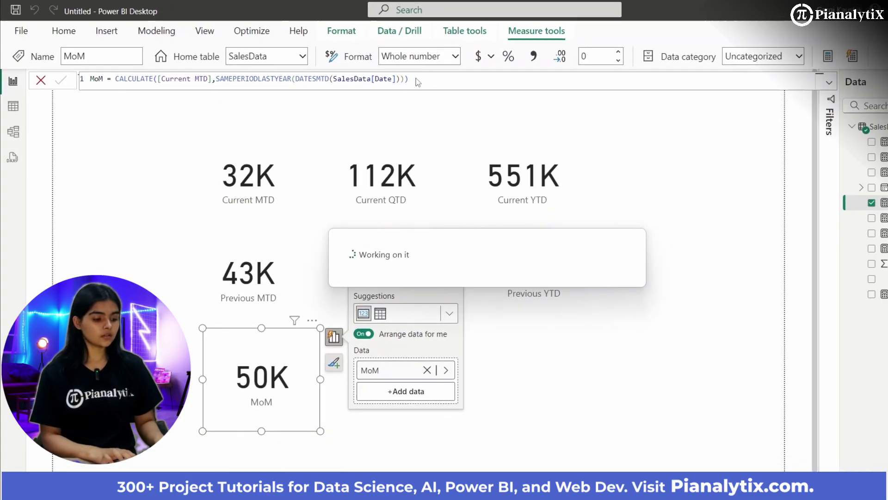
Step: Move the MoM card slightly further down, shrink it a little and deselect it
left_click_drag(230, 350, 230, 366)
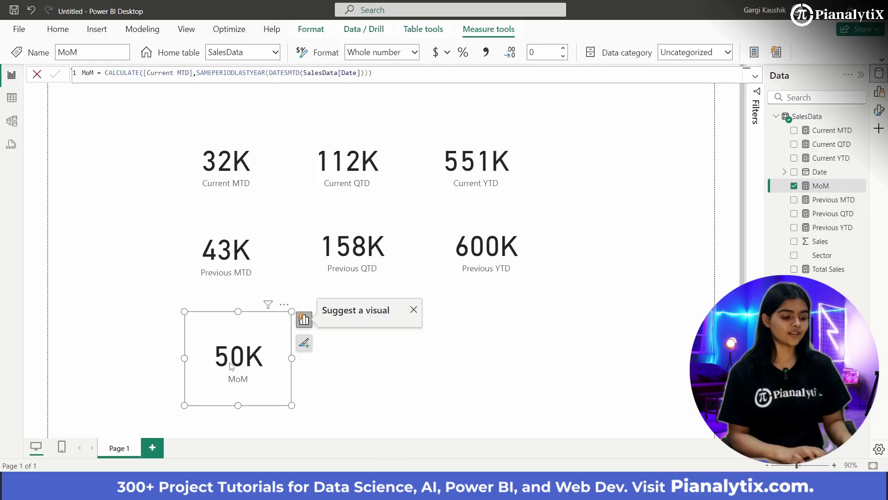
left_click_drag(291, 405, 276, 393)
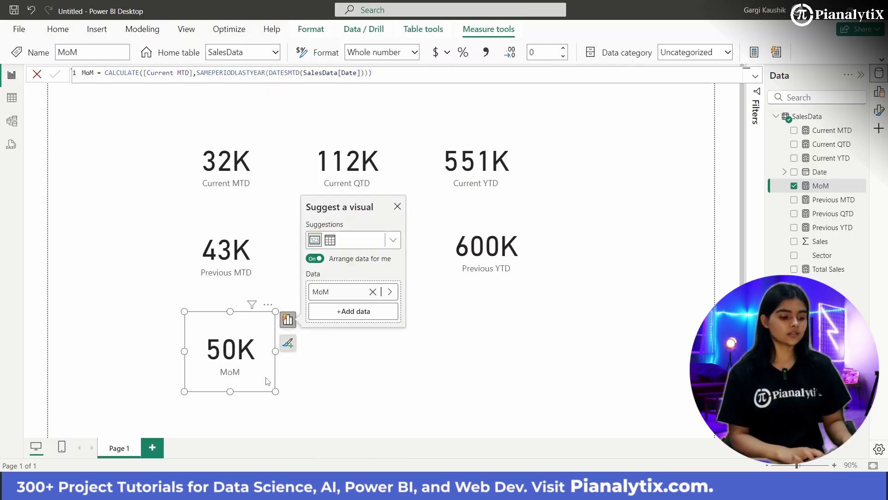
left_click(416, 363)
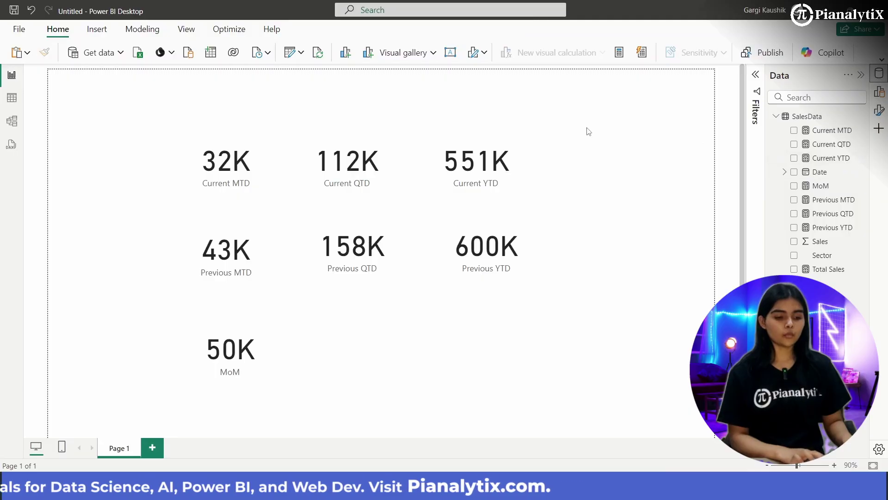
Step: Start the formula of a new measure QoQ using CALCULATE with [Current QTD] as the expression
left_click(621, 52)
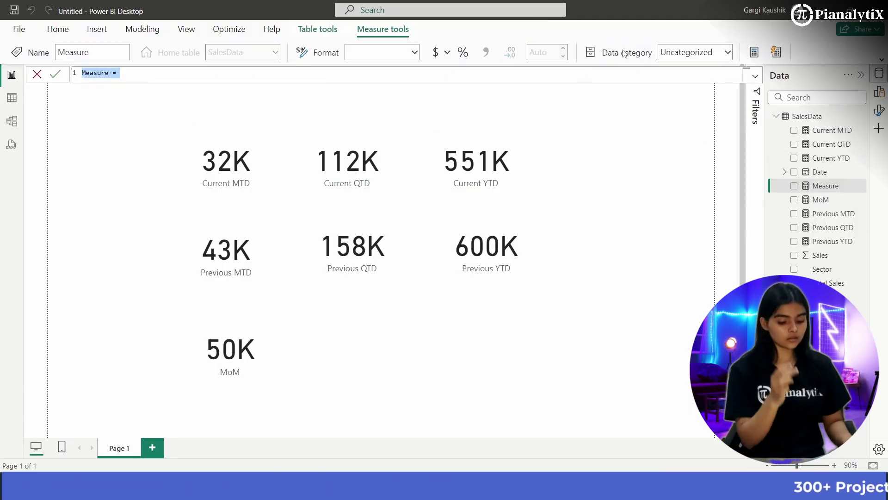
type("Qo")
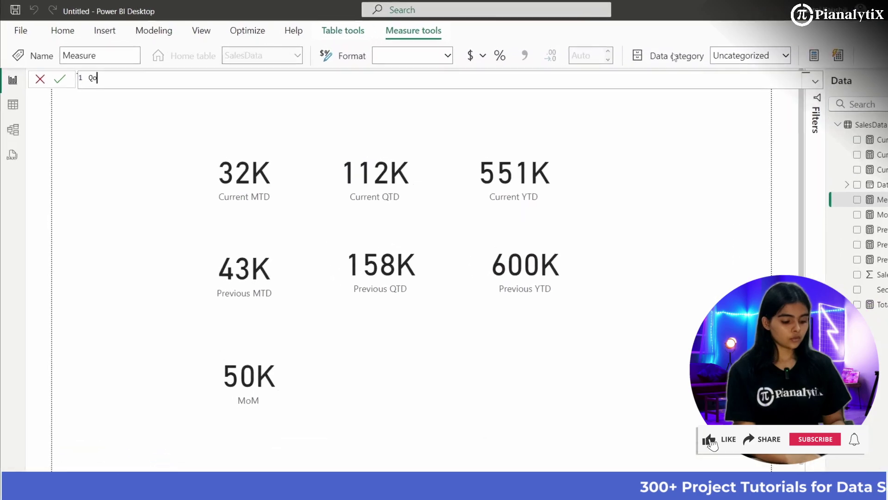
type("Q =")
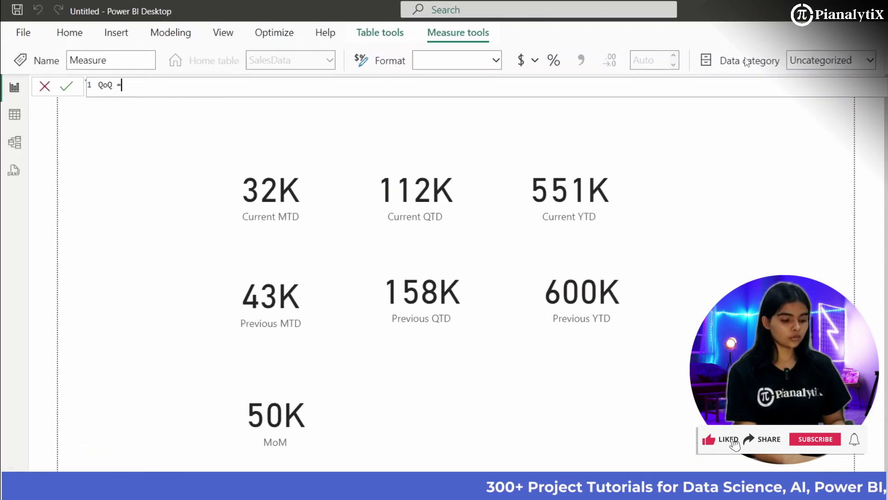
type(" CALCU")
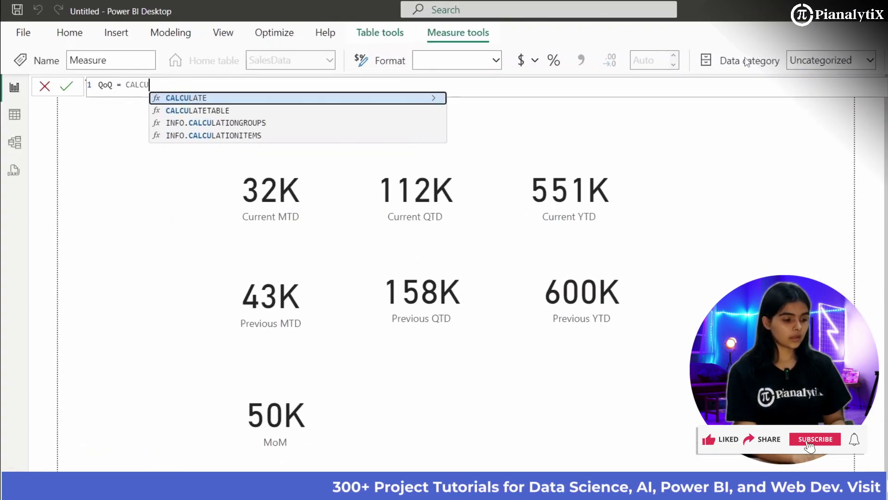
type("LATE(Curren")
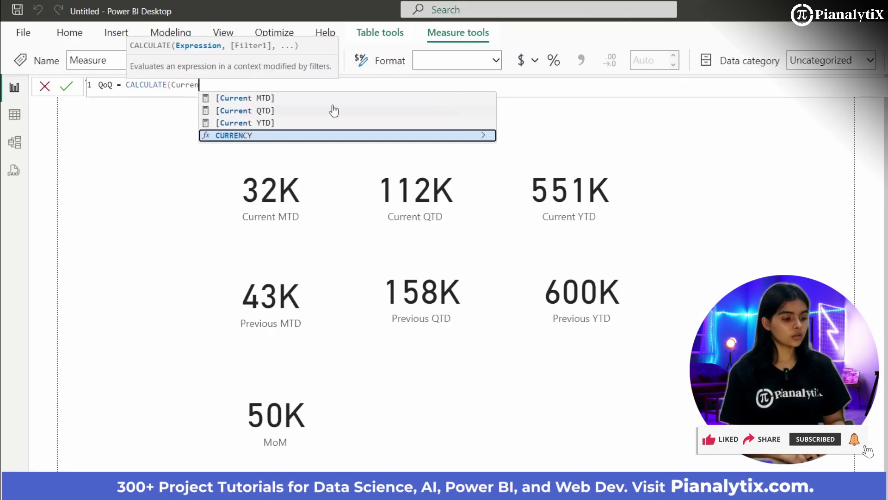
left_click(309, 111)
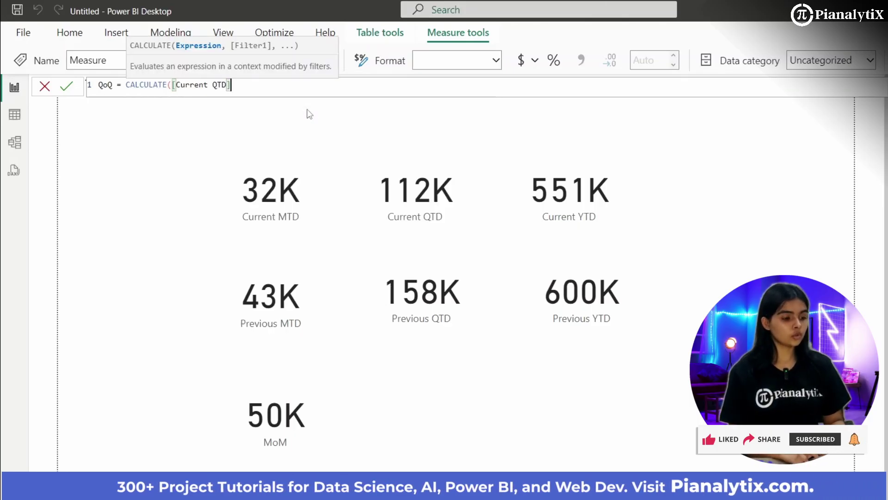
Step: Complete the QoQ formula with SAMEPERIODLASTYEAR around DATESQTD(SalesData[Date]) as the filter, close all parentheses and commit the measure
type(",SAME")
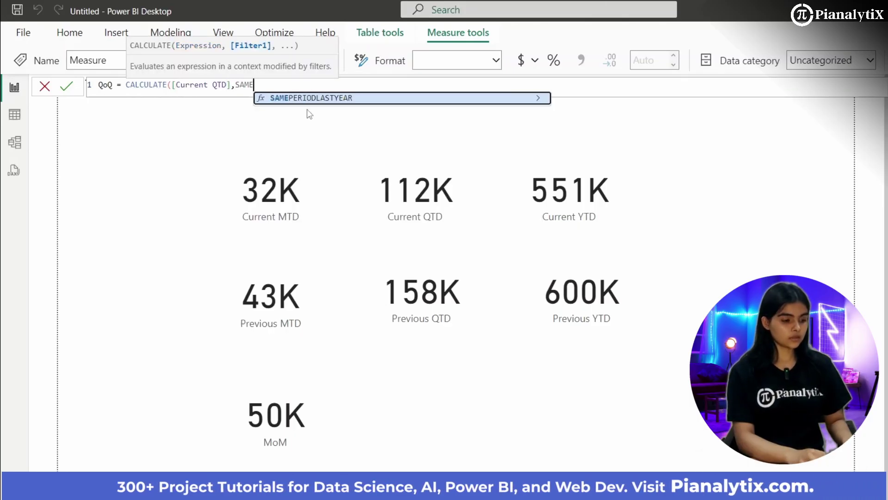
left_click(306, 98)
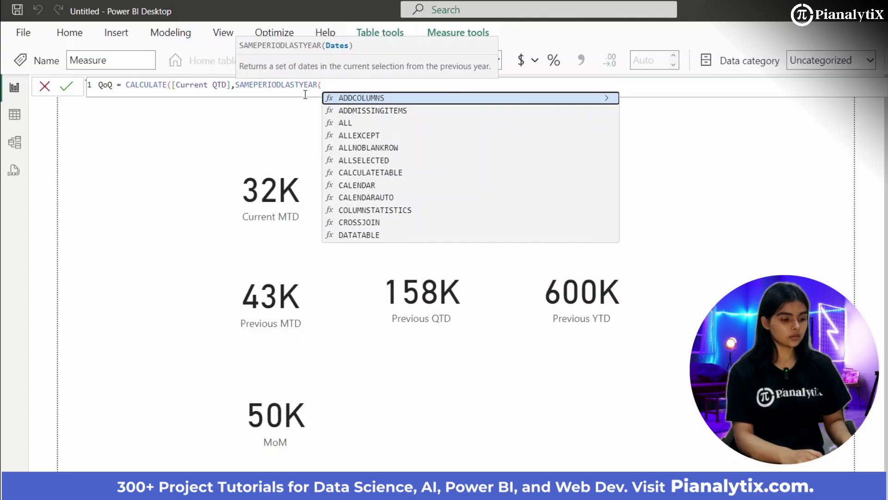
type("Dates")
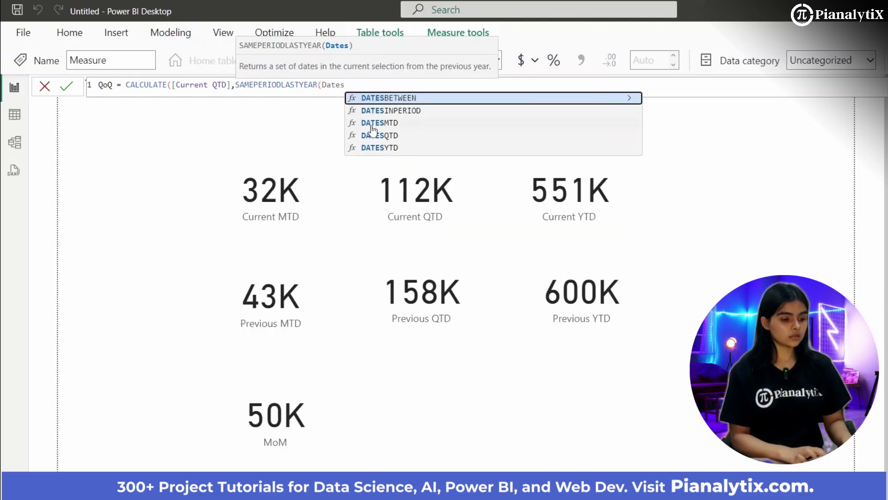
left_click(377, 135)
type("DATE")
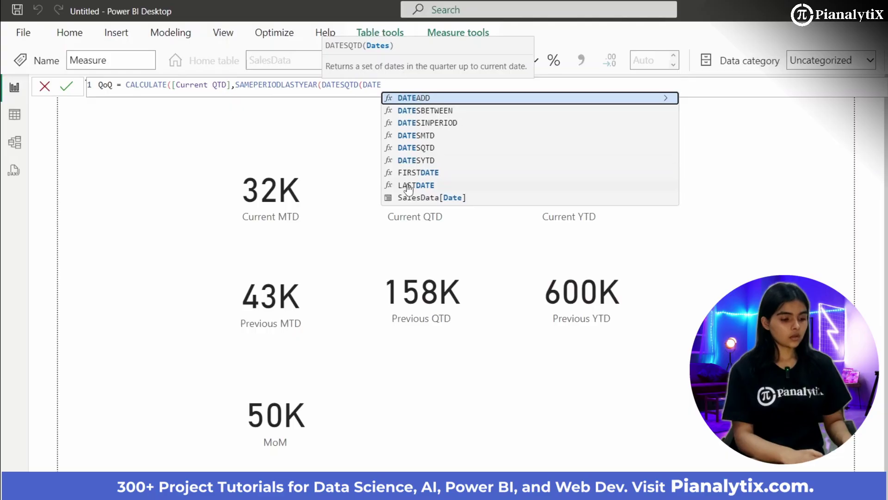
left_click(415, 198)
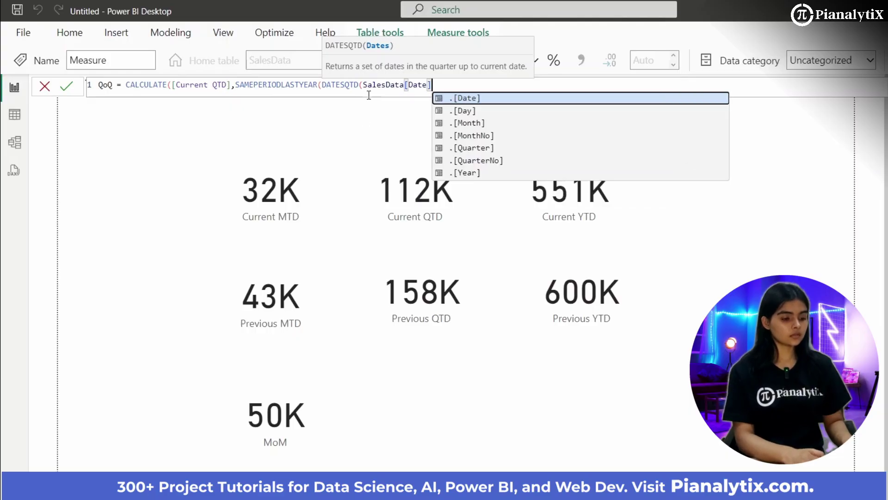
type(")))")
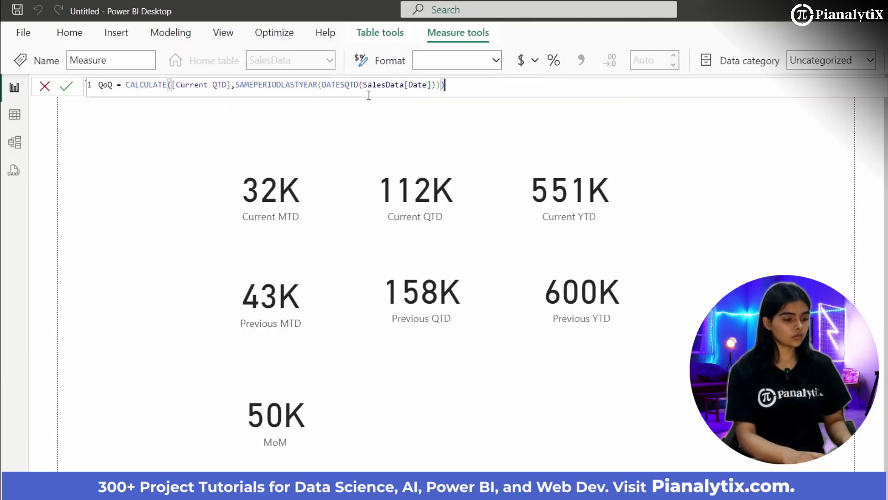
key("Return")
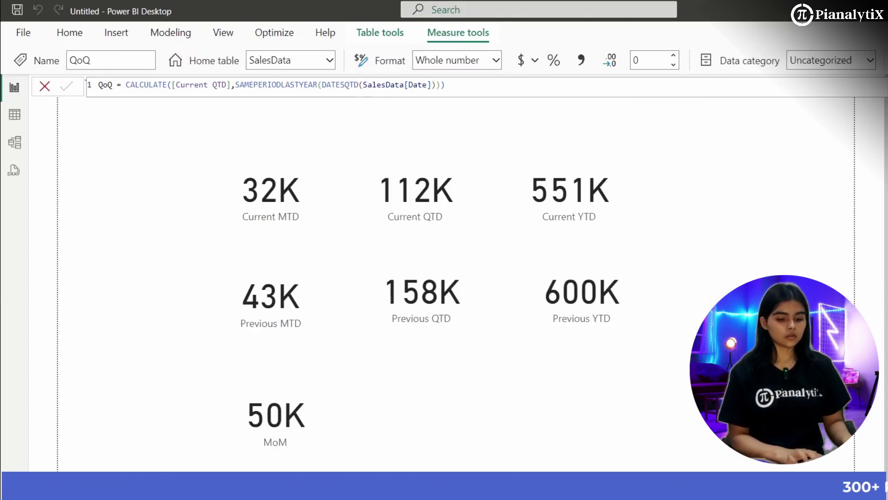
Step: Place the QoQ measure as a card beside the MoM card, beneath Previous QTD, and deselect it
left_click(496, 402)
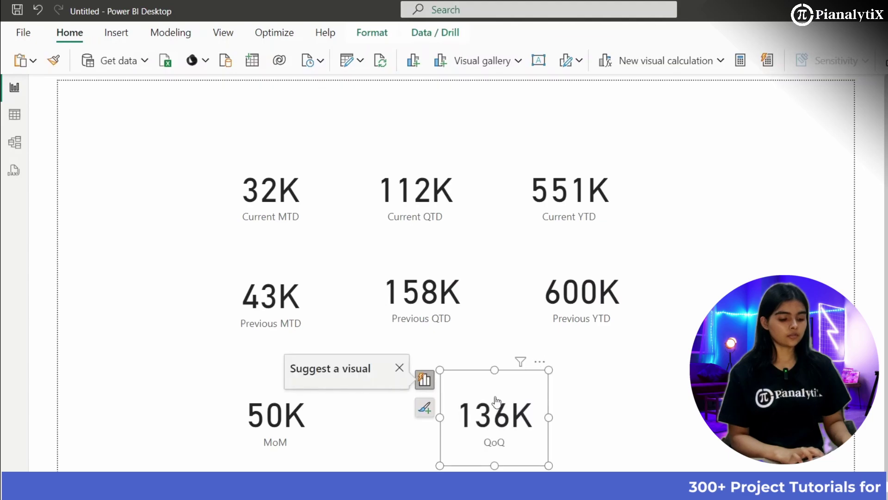
left_click_drag(514, 425, 448, 420)
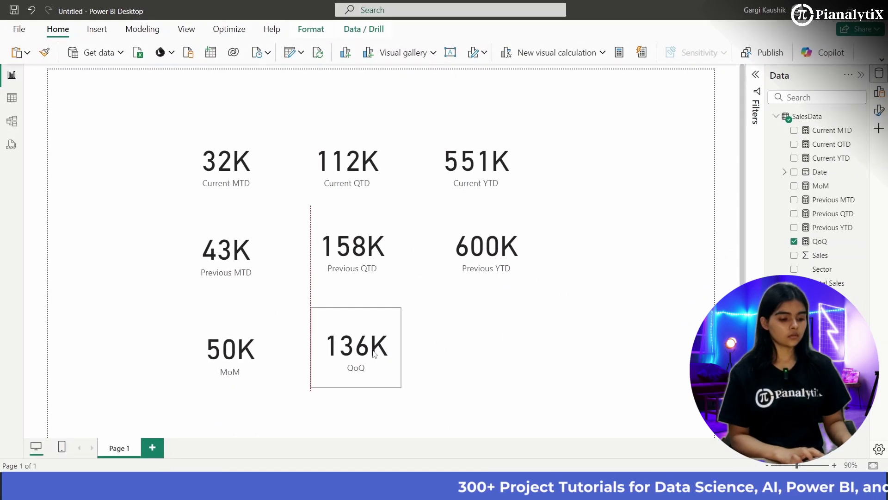
left_click_drag(374, 354, 379, 354)
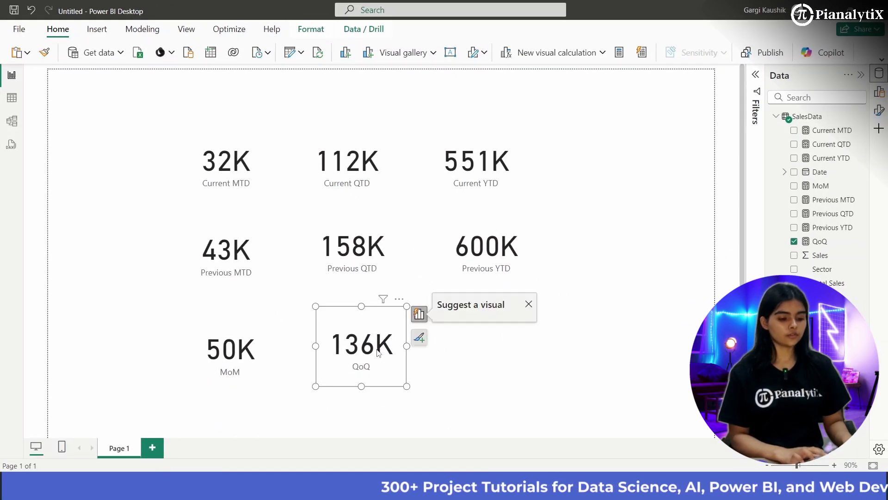
left_click(421, 310)
left_click(594, 379)
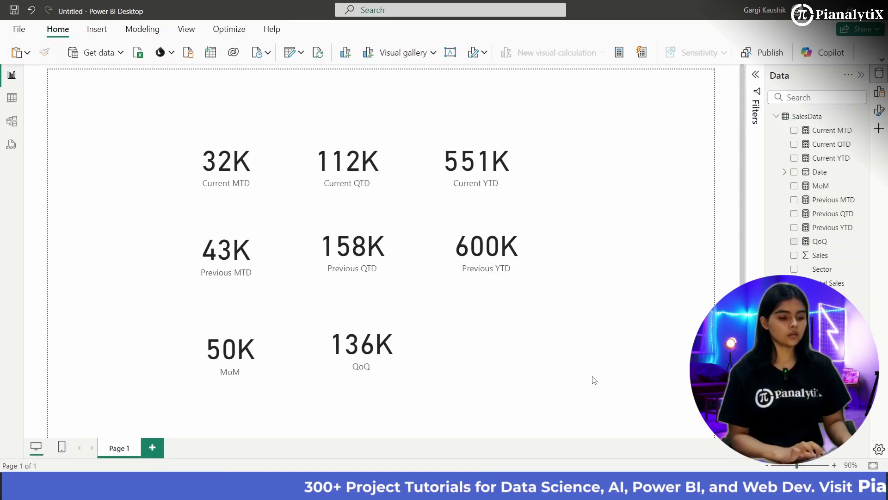
Step: Start the formula of a new measure YoY using CALCULATE with [Current YTD] as the expression
left_click(618, 53)
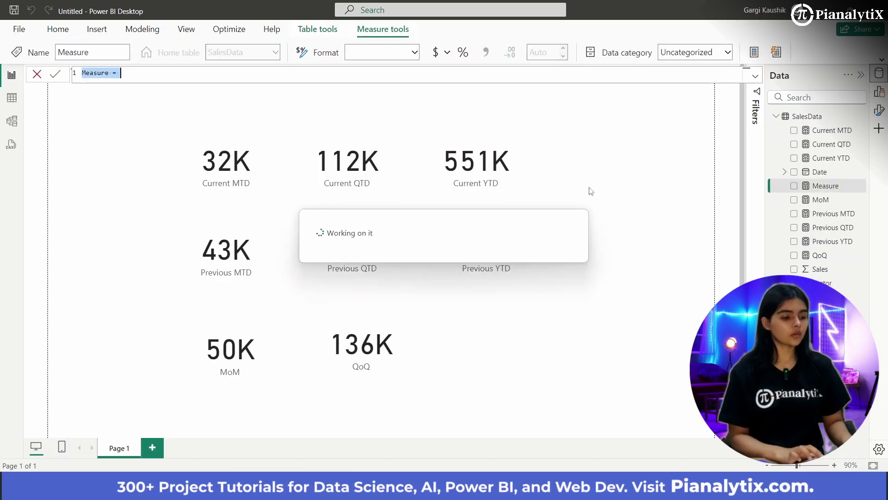
type("YoY = ")
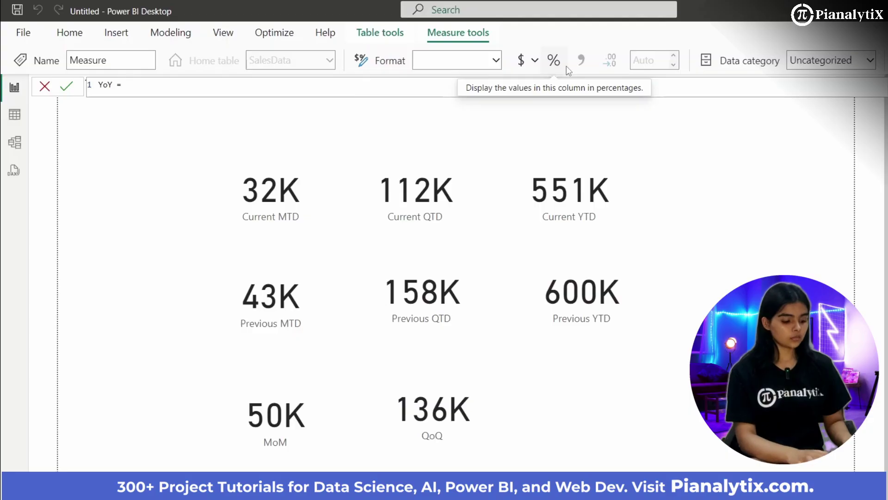
type("CALCULAYE")
key("BackSpace")
key("BackSpace")
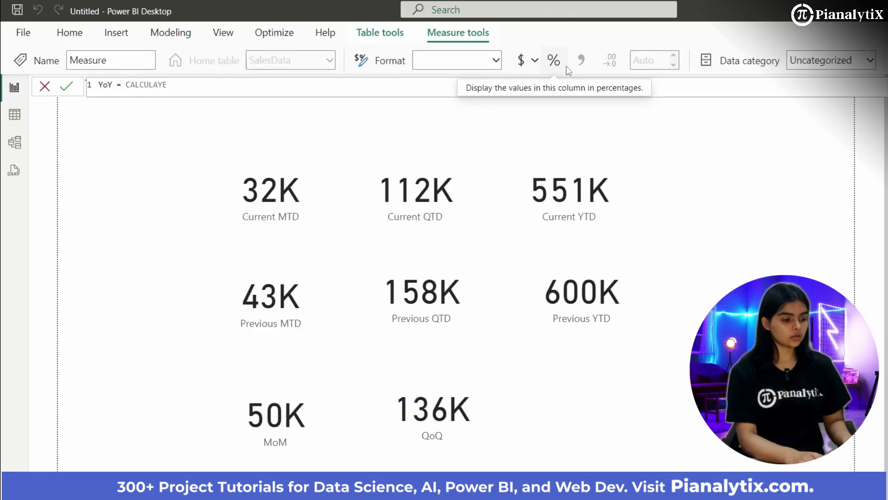
type("TE")
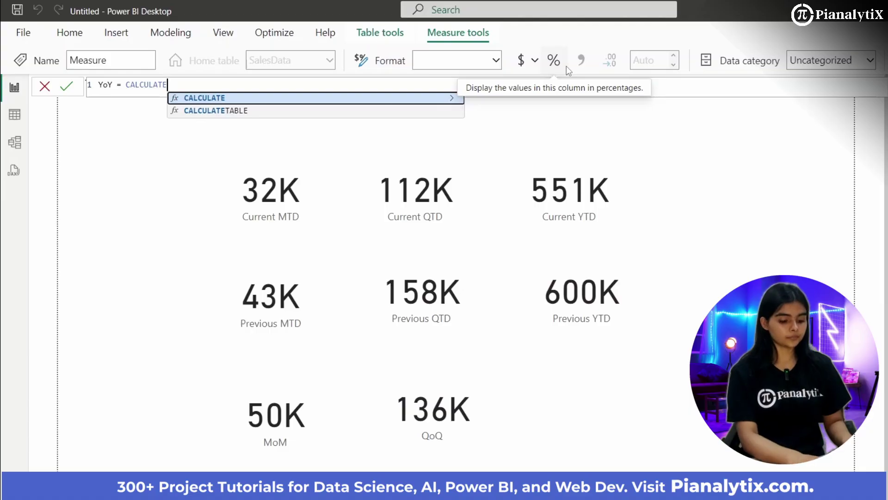
type("(")
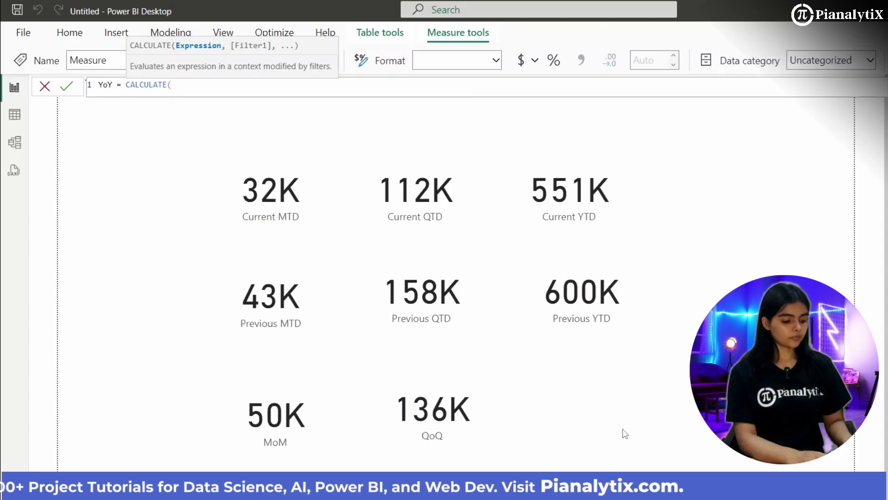
type("CUrrent")
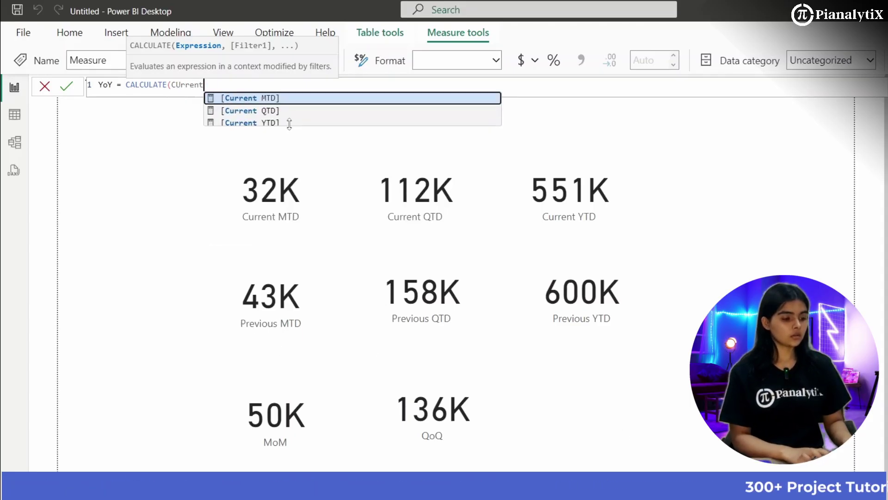
left_click(272, 123)
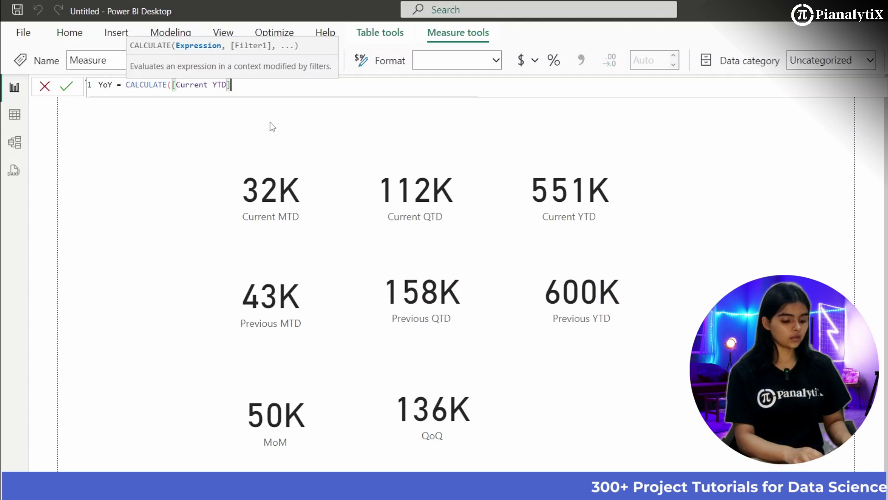
Step: Add SAMEPERIODLASTYEAR(SalesData[Date]) as the filter in the YoY formula, close the parentheses and commit the measure
type(",SA")
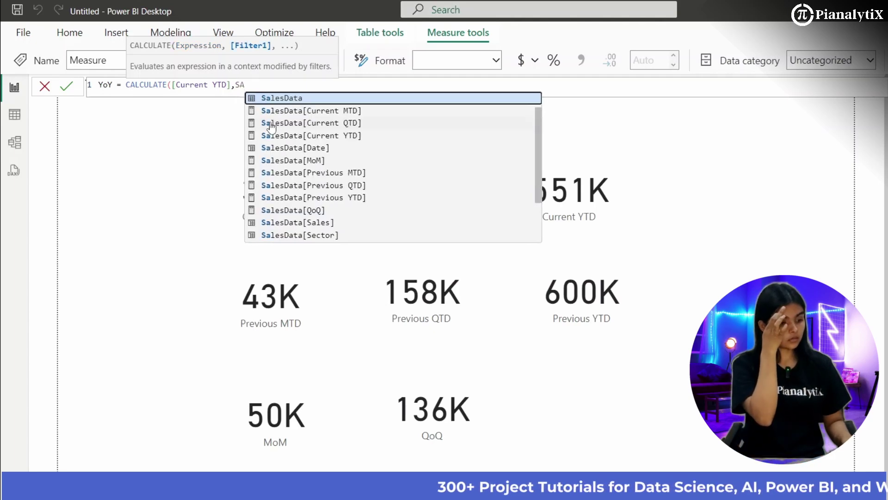
type("ME")
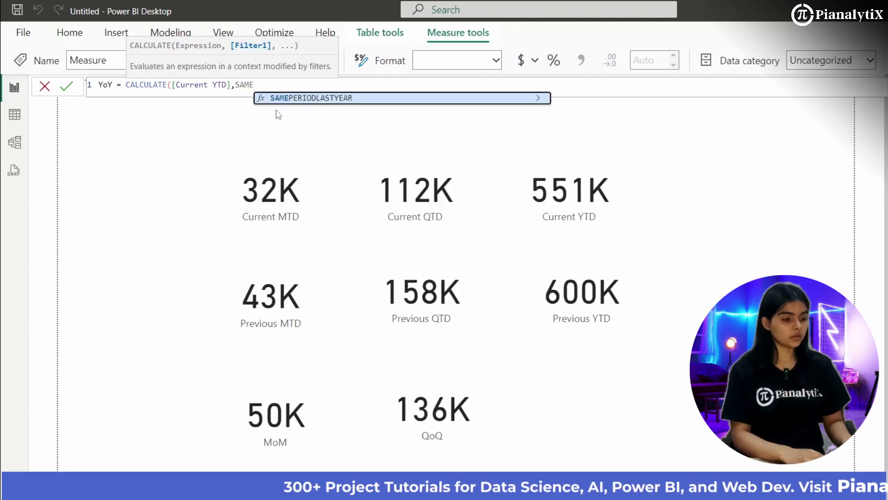
left_click(287, 98)
type("Date")
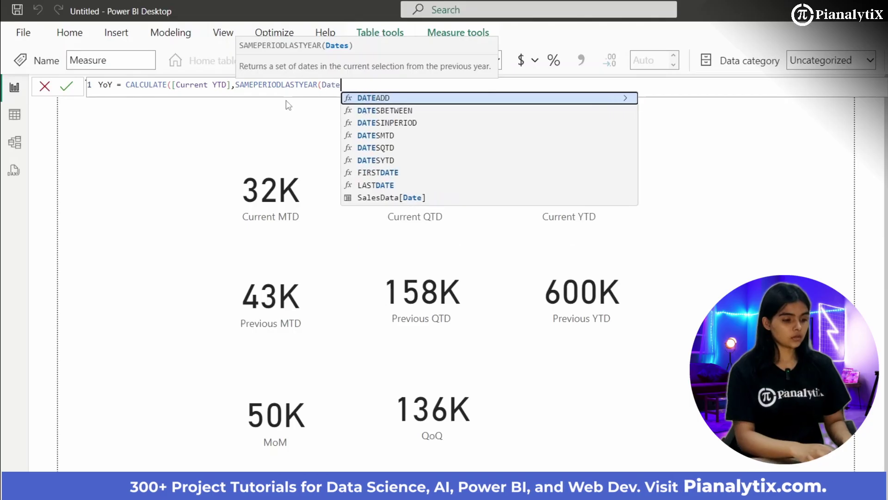
left_click(361, 199)
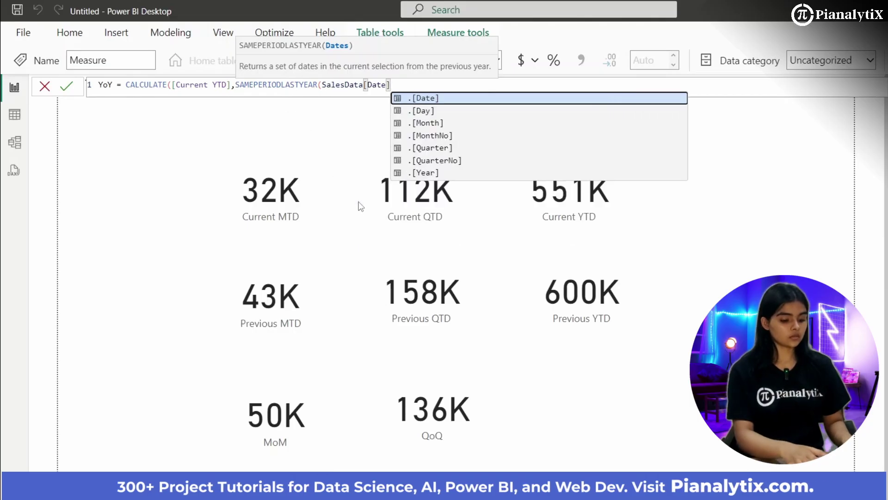
type("))")
key("Return")
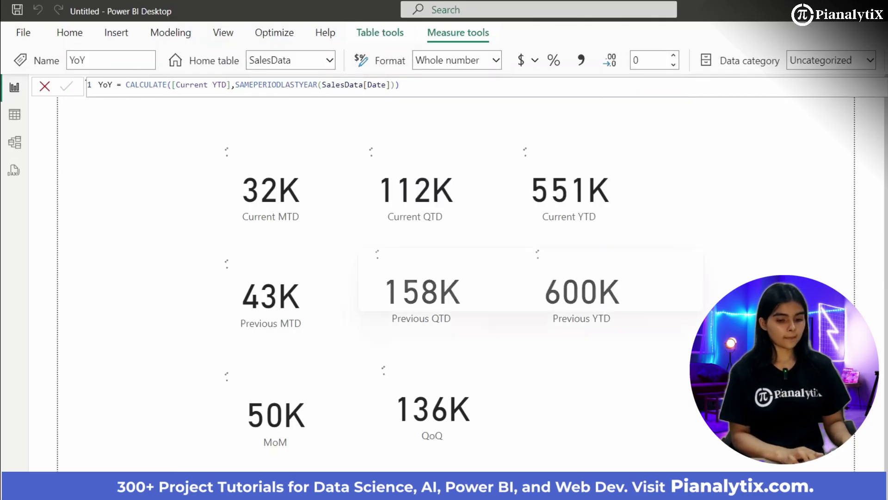
Step: Place the YoY measure as a card beside the QoQ card, beneath Previous YTD, and deselect it
left_click_drag(887, 349, 612, 433)
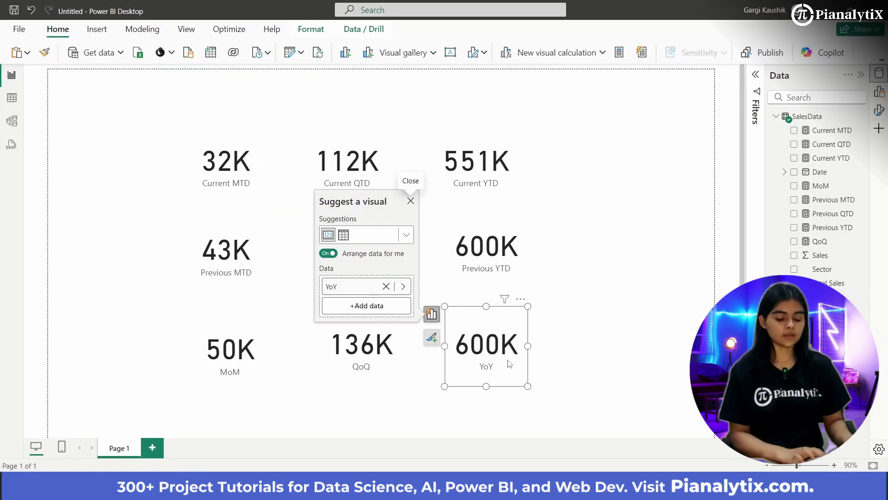
mouse_move(509, 363)
left_mouse_down()
mouse_move(529, 360)
mouse_move(516, 358)
mouse_move(531, 378)
mouse_move(509, 356)
left_mouse_up()
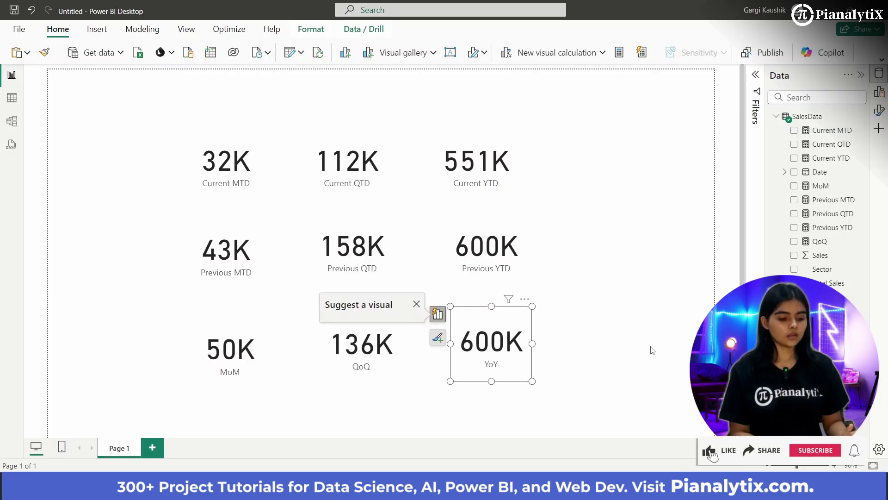
left_click(669, 352)
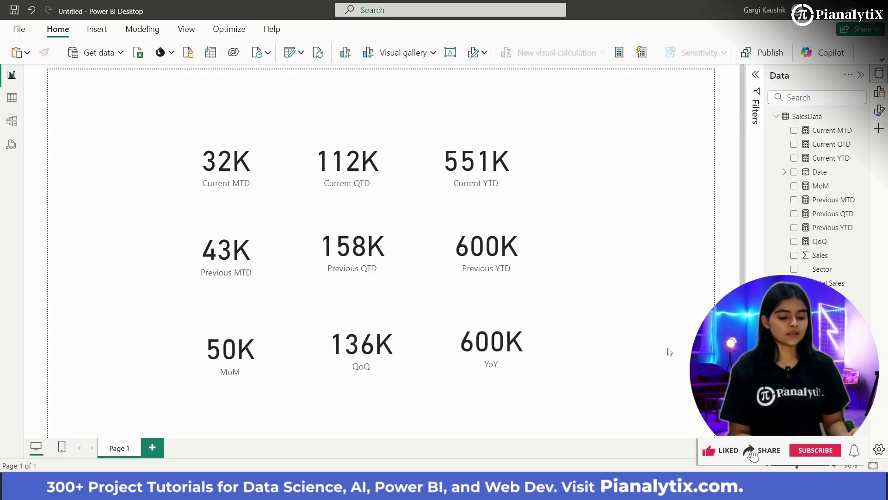